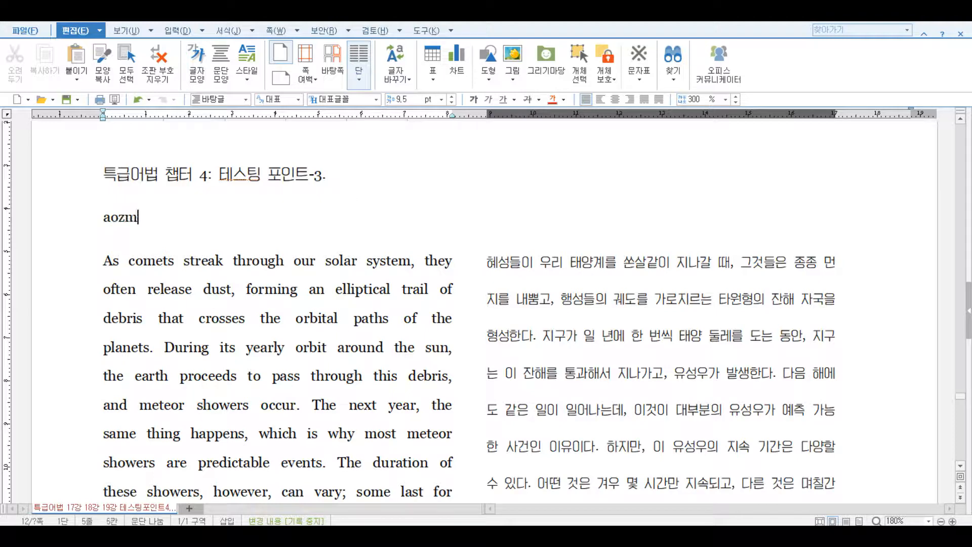
type("tkdydqjq t")
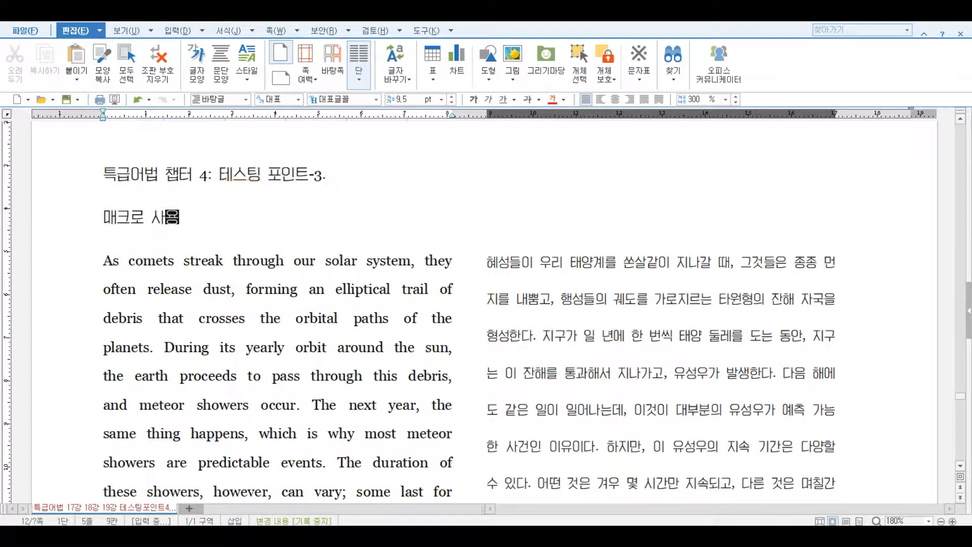
type("ldus")
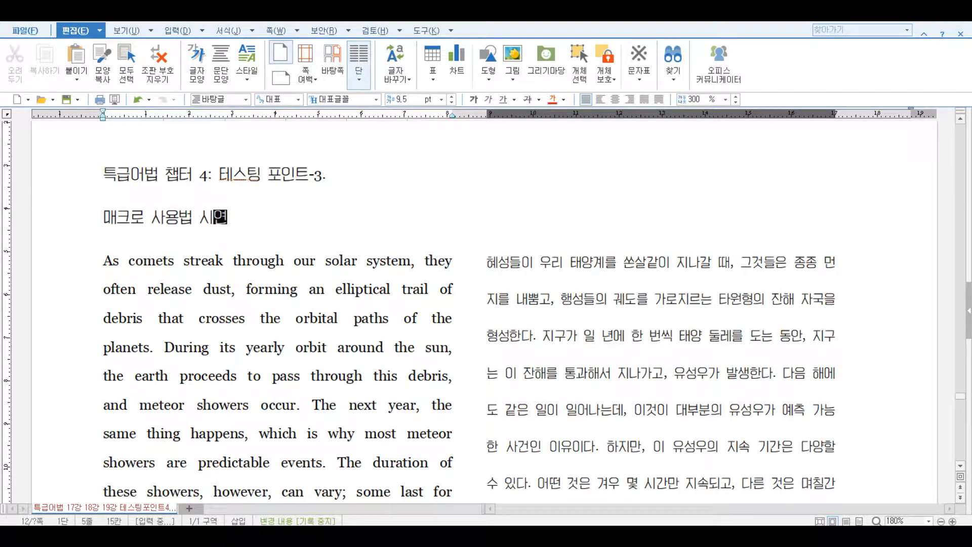
key("BackSpace")
key("BackSpace")
key("BackSpace")
key("BackSpace")
key("BackSpace")
key("BackSpace")
key("BackSpace")
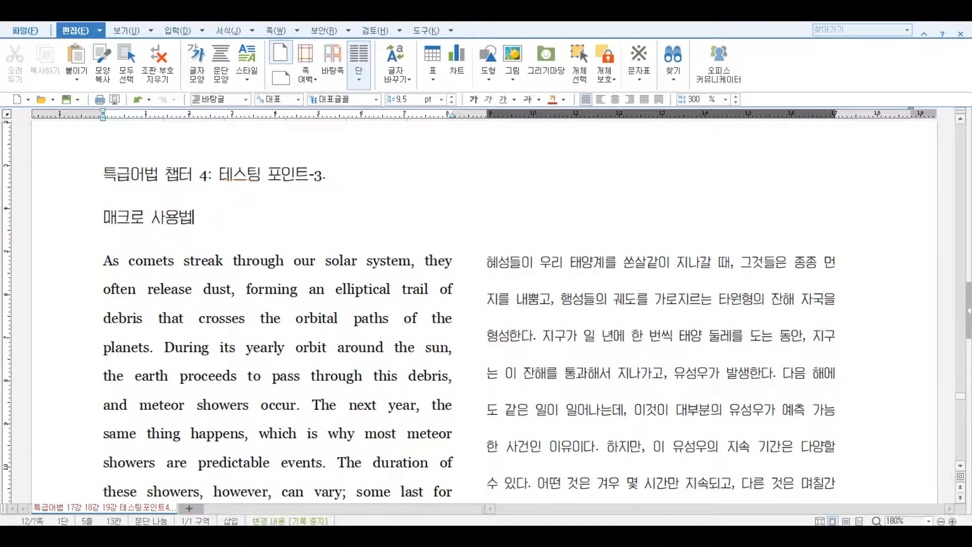
key("BackSpace")
key("BackSpace")
key("BackSpace")
key("BackSpace")
key("BackSpace")
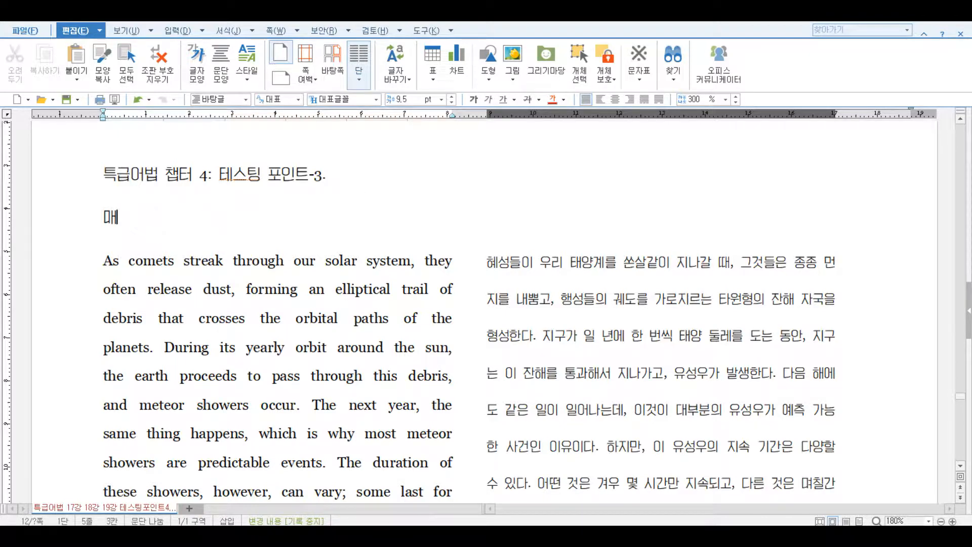
type("aozmfh tmxkdl")
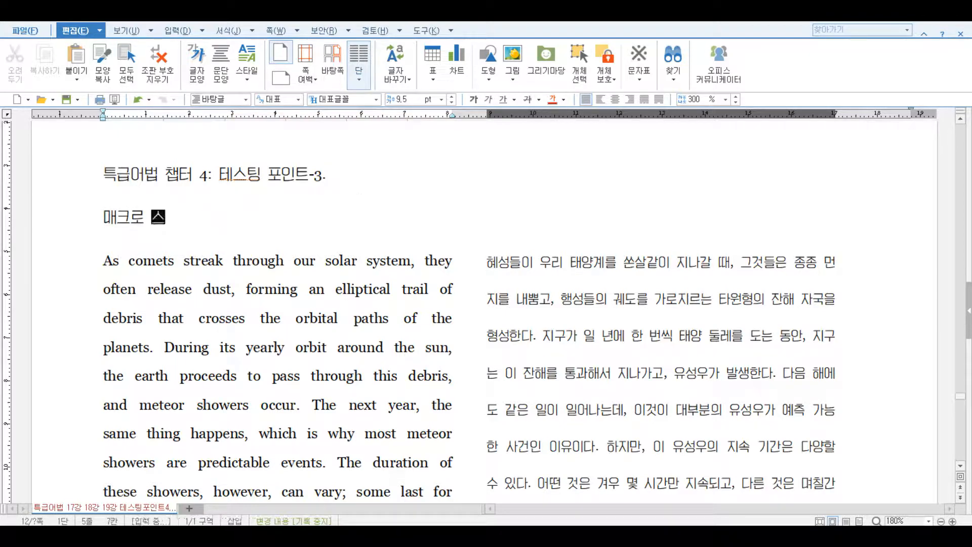
type("f")
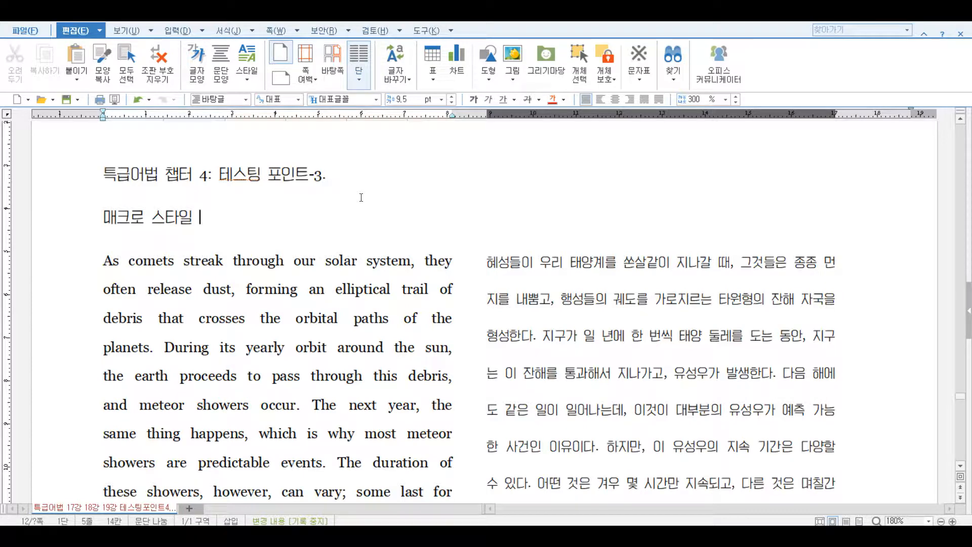
key("BackSpace")
key("BackSpace")
key("BackSpace")
key("BackSpace")
key("BackSpace")
key("BackSpace")
key("BackSpace")
key("BackSpace")
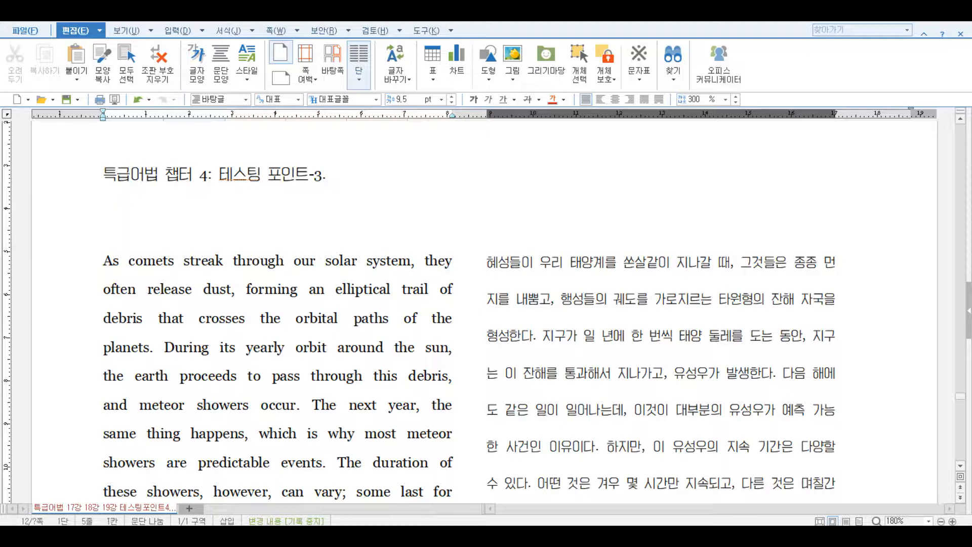
key("BackSpace")
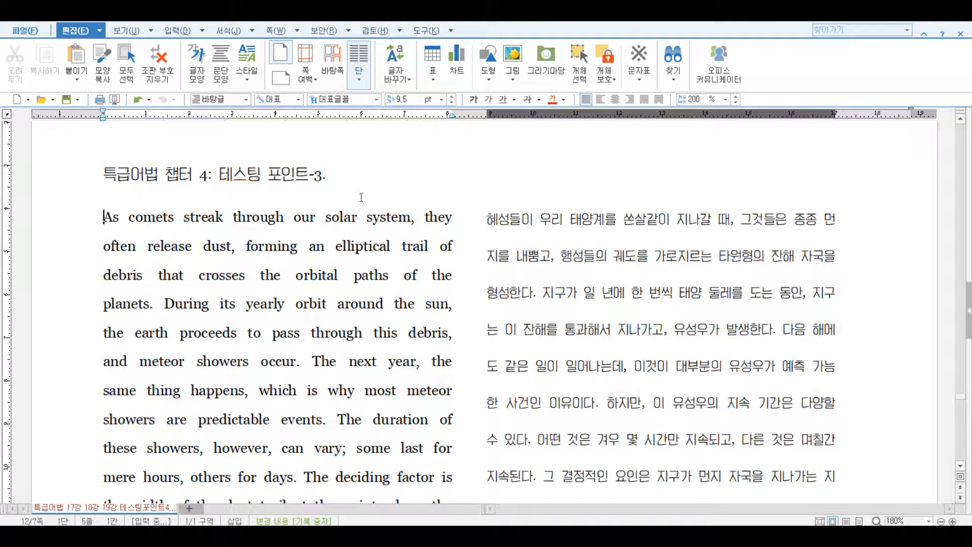
Insert a line under the 테스팅 포인트-3 title reading "선택형 어법 / 빈칸 / 배열영작"
key("Return")
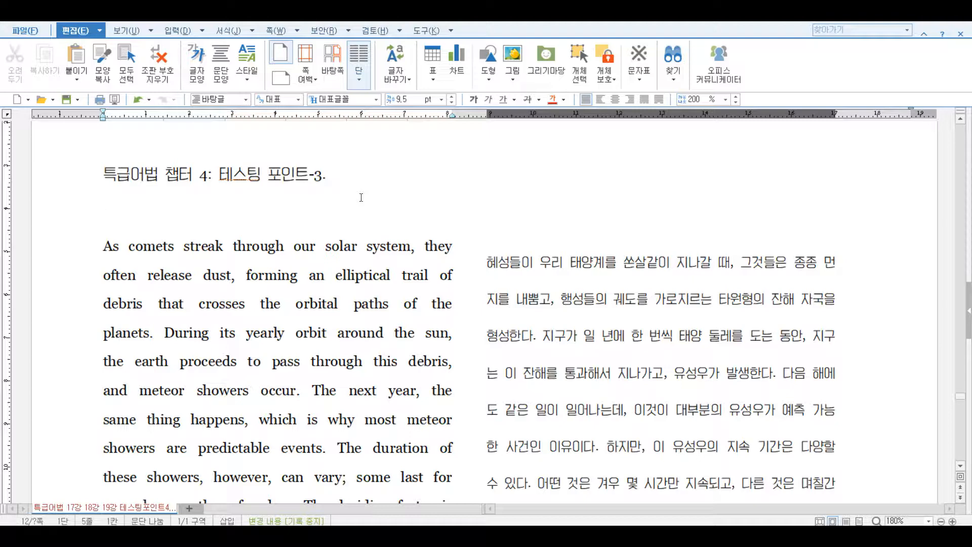
type("업")
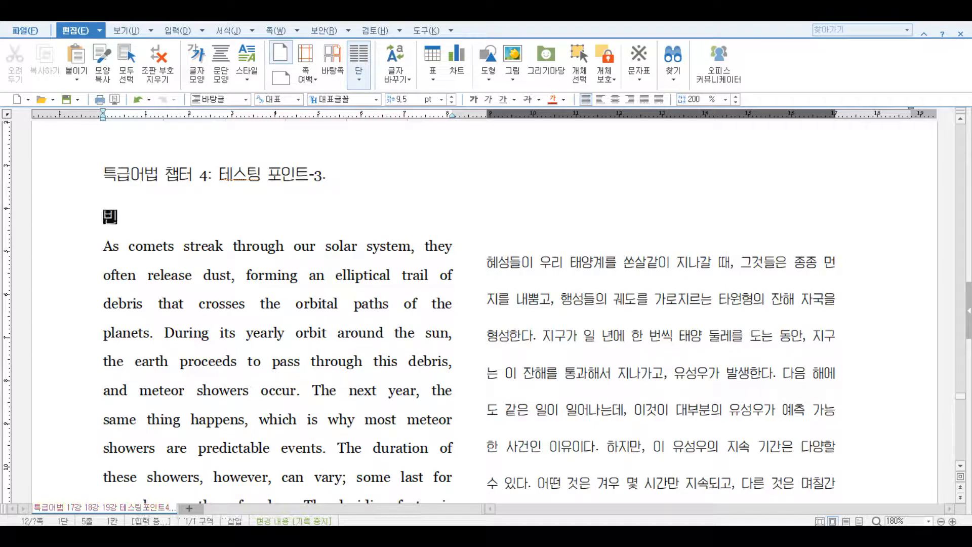
type("법")
key("BackSpace")
key("BackSpace")
key("BackSpace")
type("선택어형 어법")
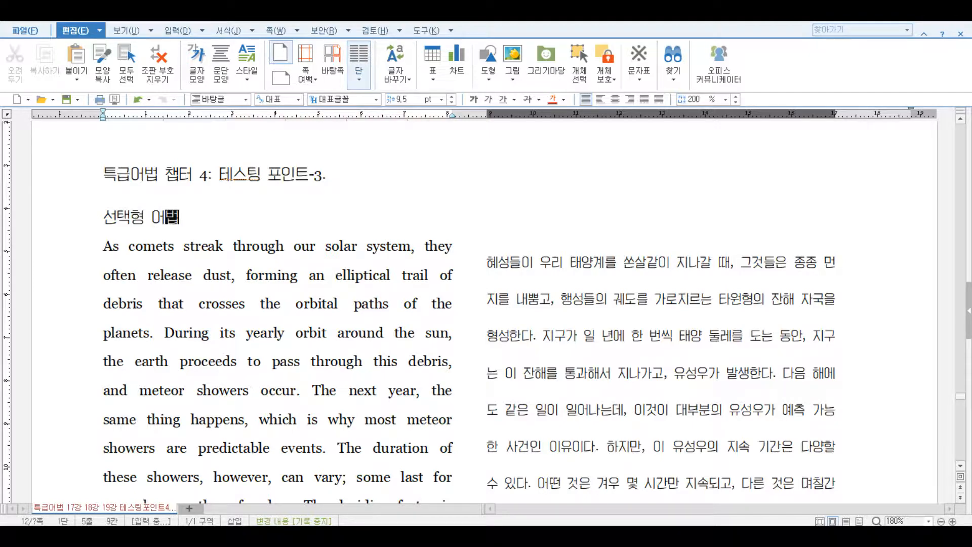
type(" / 빈칸")
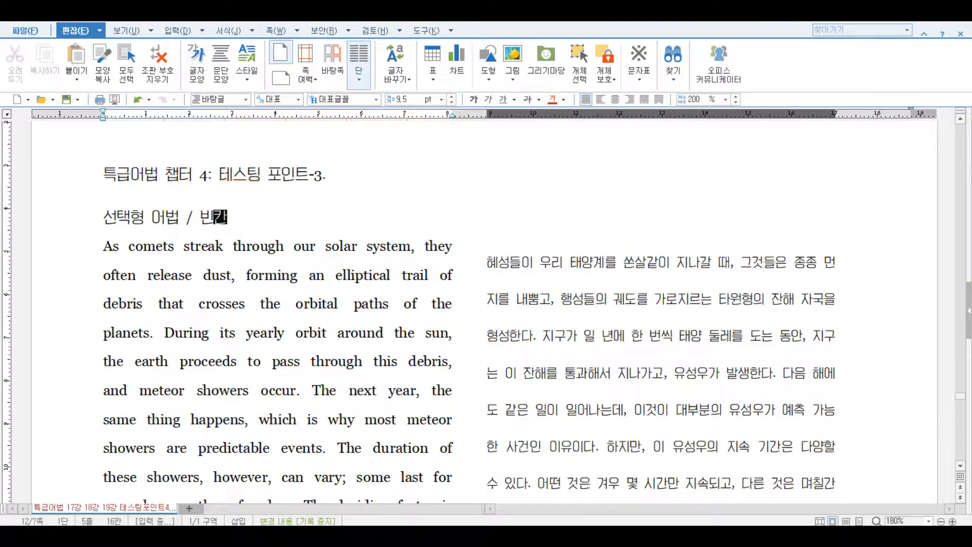
type(" / 배열영작")
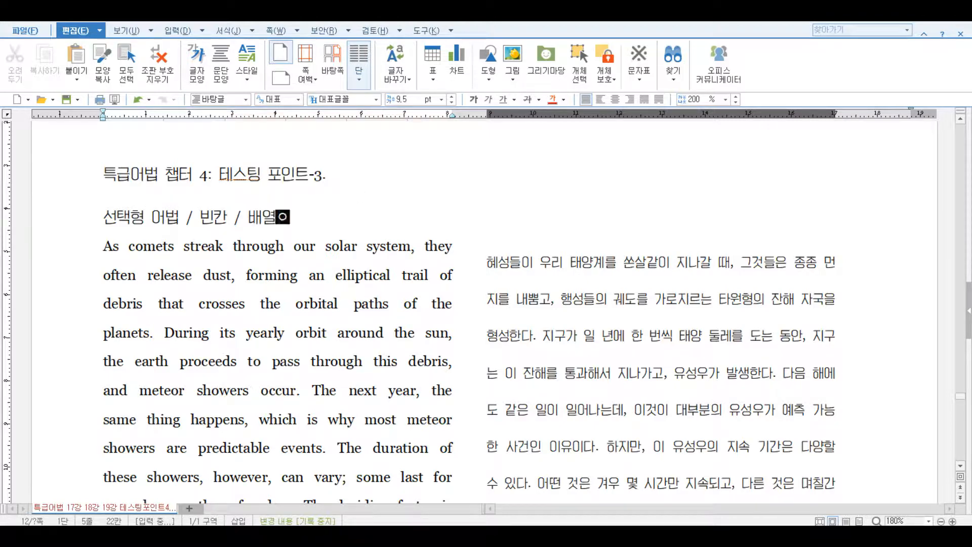
Add the lines "shift alt 3 어법" and "shift alt 4 빈칸" below the question-type line, followed by an empty line
key("Return")
type("sh")
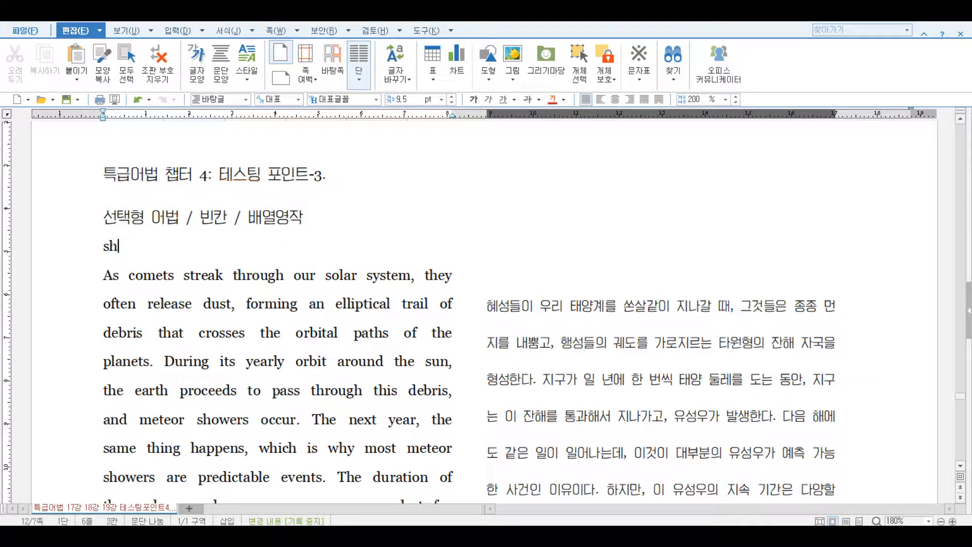
type("ift alt 3")
type("djqjq")
key("Return")
type("ㄴift alt 4qlszks")
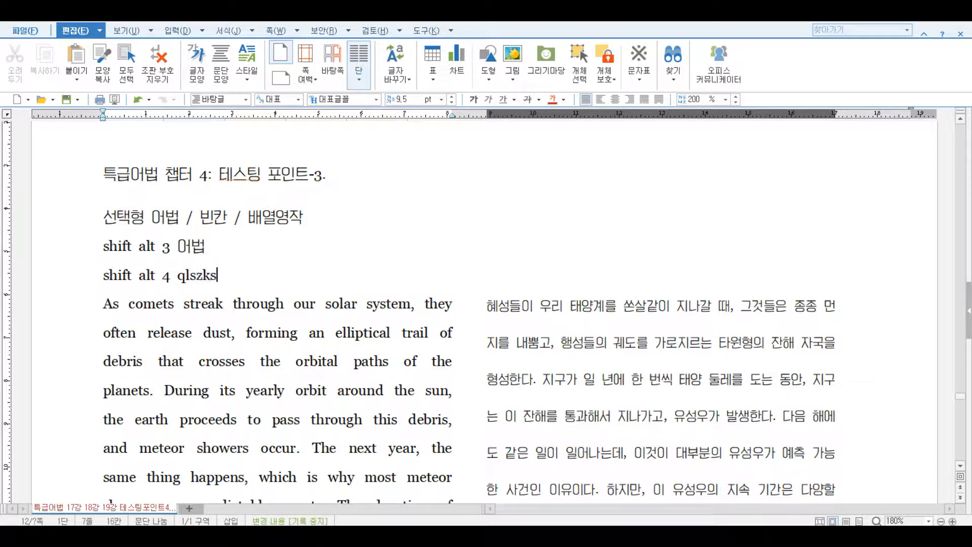
key("Return")
type("shift ")
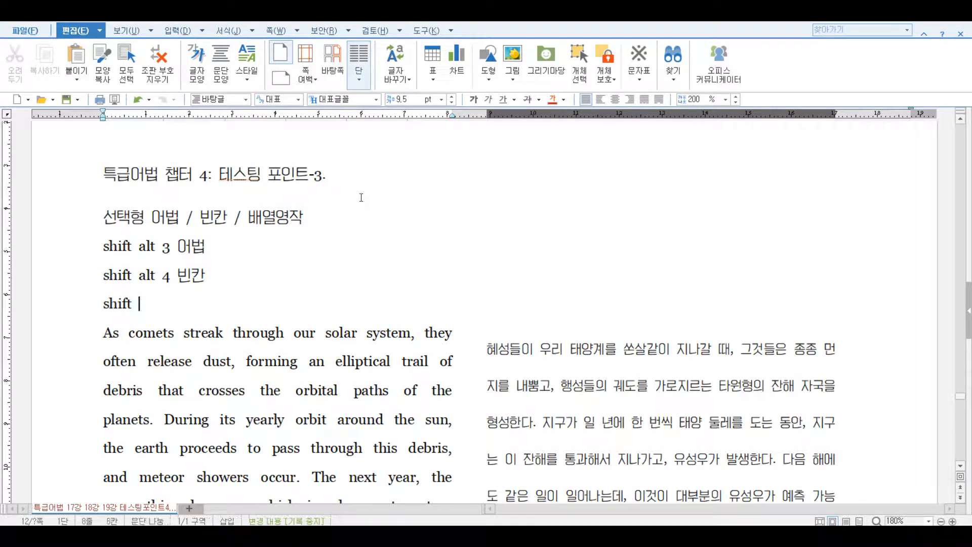
type("alt 5")
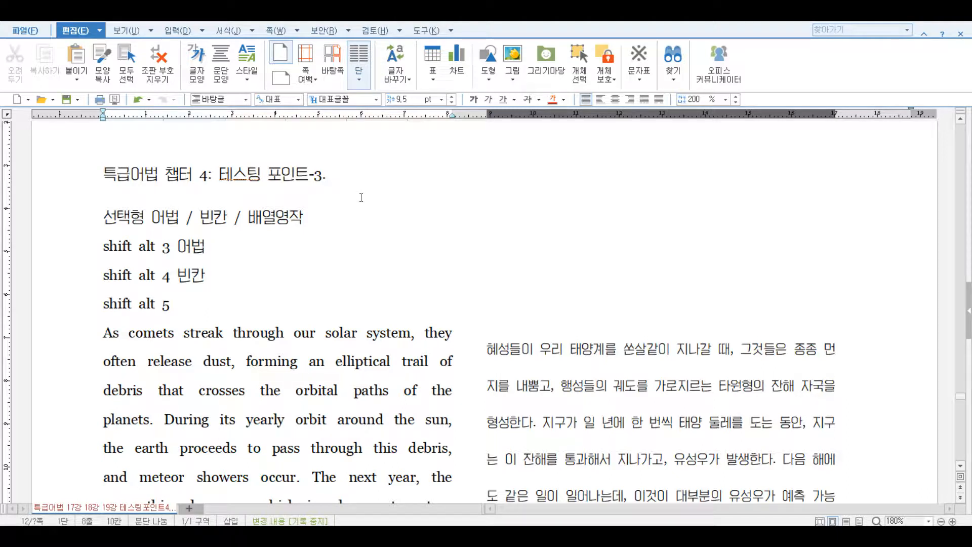
key("BackSpace")
key("BackSpace")
key("BackSpace")
key("BackSpace")
key("BackSpace")
key("BackSpace")
key("BackSpace")
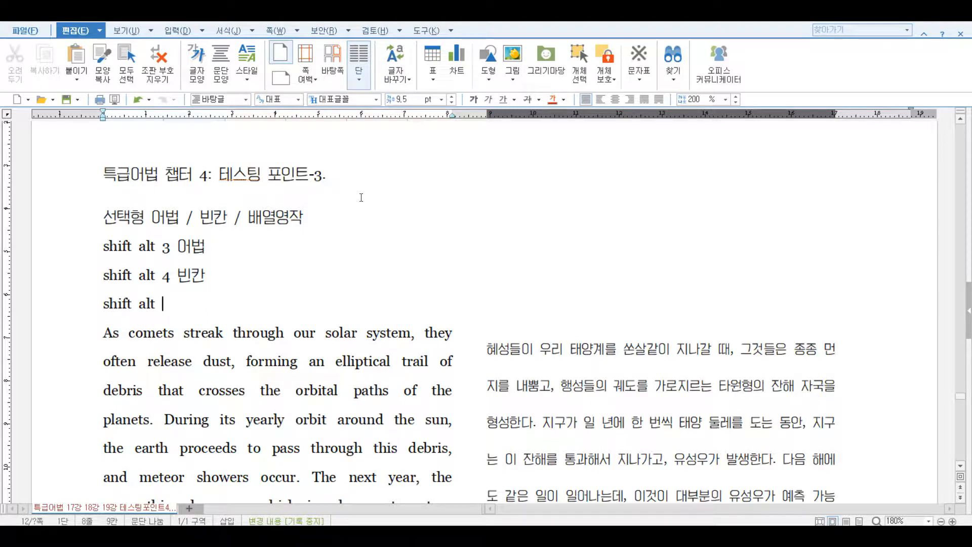
key("BackSpace")
key("BackSpace")
key("BackSpace")
key("BackSpace")
key("Down")
key("Down")
key("Down")
key("Down")
key("Down")
key("Down")
key("Down")
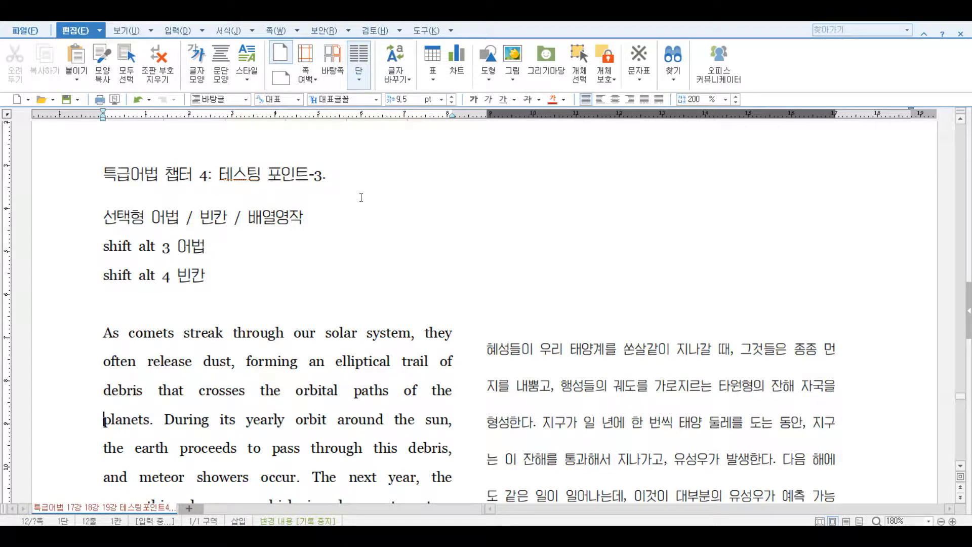
key("Up")
key("Up")
key("Up")
key("Up")
key("Up")
key("Up")
key("Up")
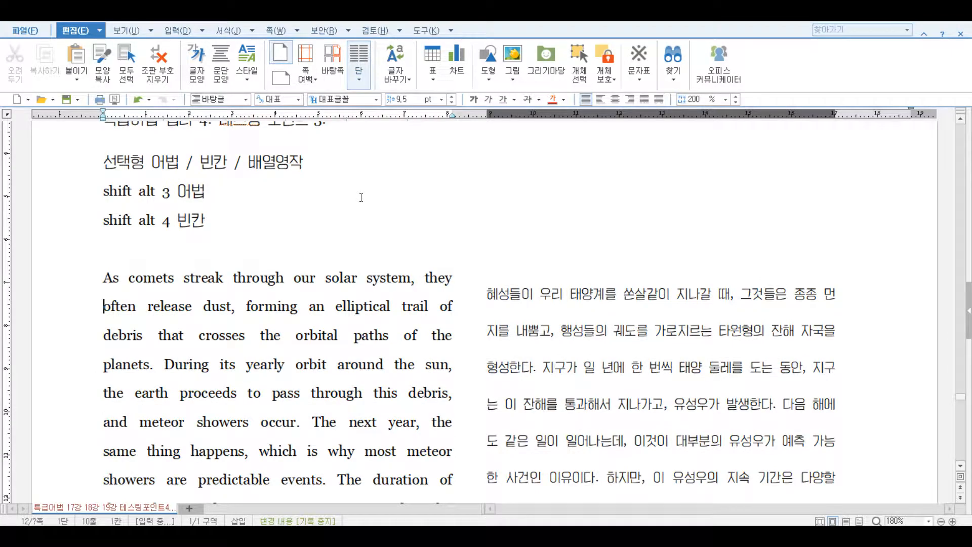
key("Up")
key("Up")
key("Up")
key("Up")
key("Down")
key("Down")
key("Down")
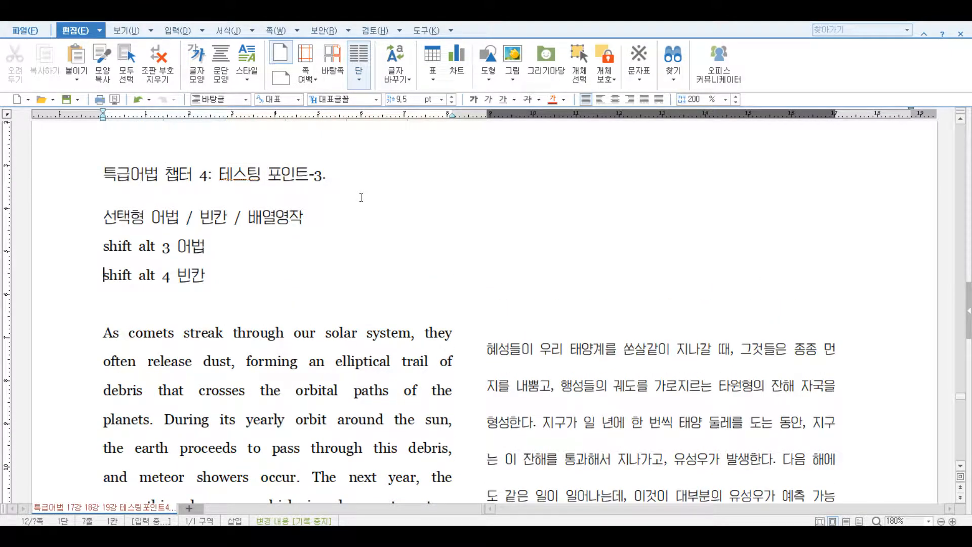
key("Right")
key("Right")
key("Right")
key("Right")
key("Right")
key("Right")
Try adding the example "[love / hate]" at the end of the "shift alt 3 어법" line, and remove it again
left_click(315, 246)
type("[love / had")
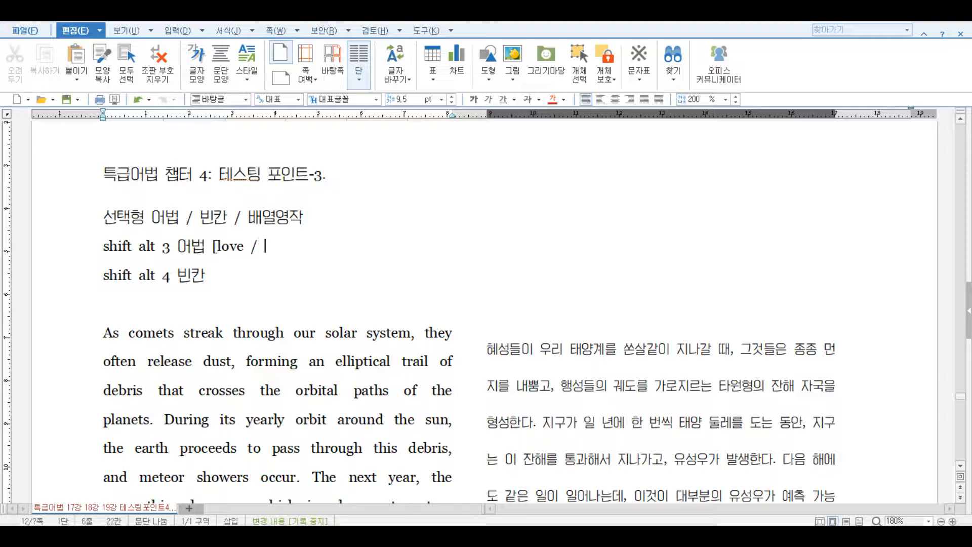
key("BackSpace")
type("te]")
key("BackSpace")
key("BackSpace")
key("BackSpace")
key("BackSpace")
key("BackSpace")
key("BackSpace")
key("BackSpace")
key("BackSpace")
key("BackSpace")
key("BackSpace")
key("BackSpace")
key("BackSpace")
key("BackSpace")
Turn "forming" in the passage's first sentence into the grammar choice "[forming / form]" by hand
scroll(284, 340, "down", 2)
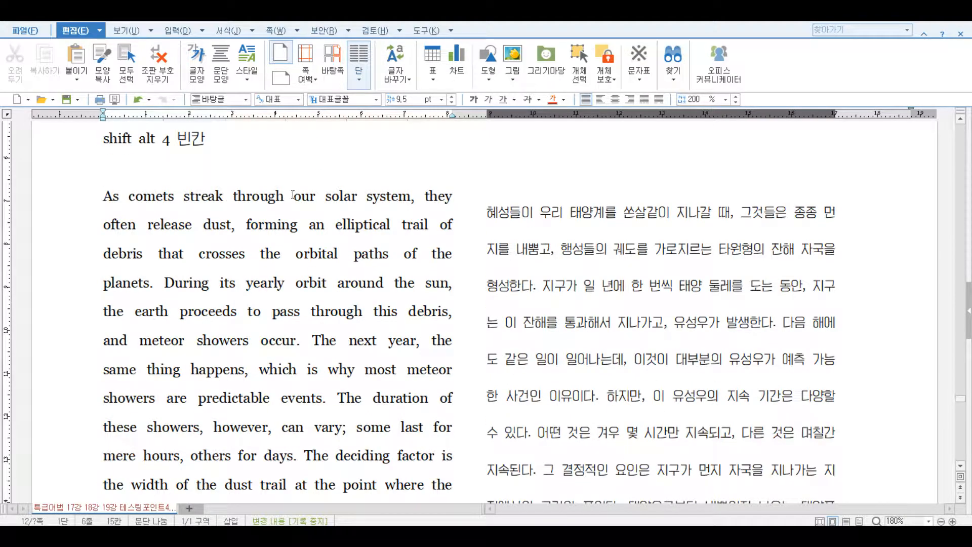
left_click(248, 226)
left_click_drag(247, 227, 306, 234)
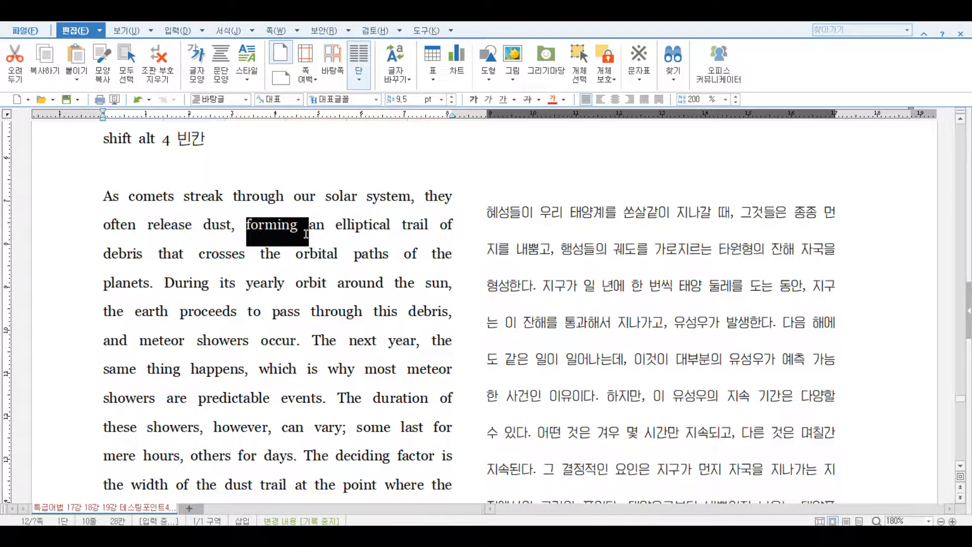
left_click(294, 236)
type("/ to")
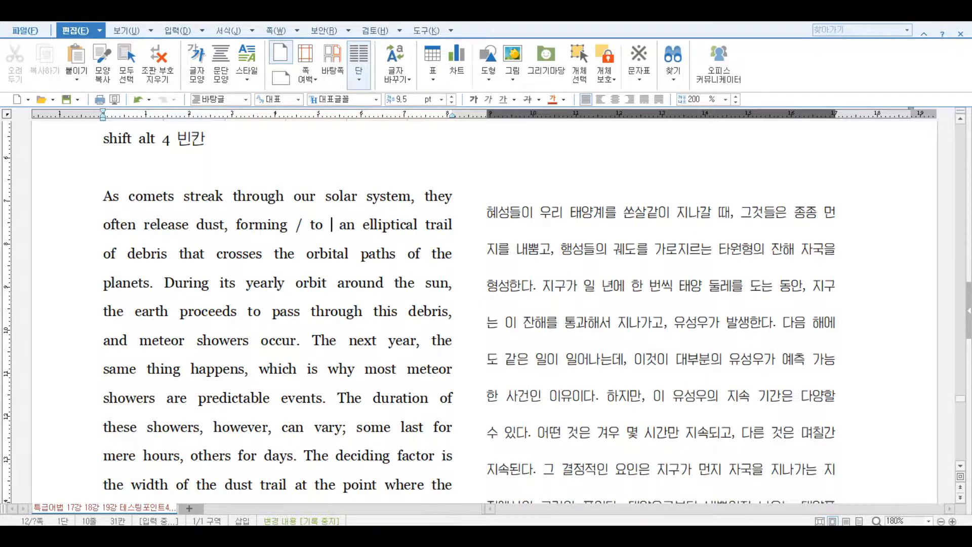
key("BackSpace")
key("BackSpace")
type("form")
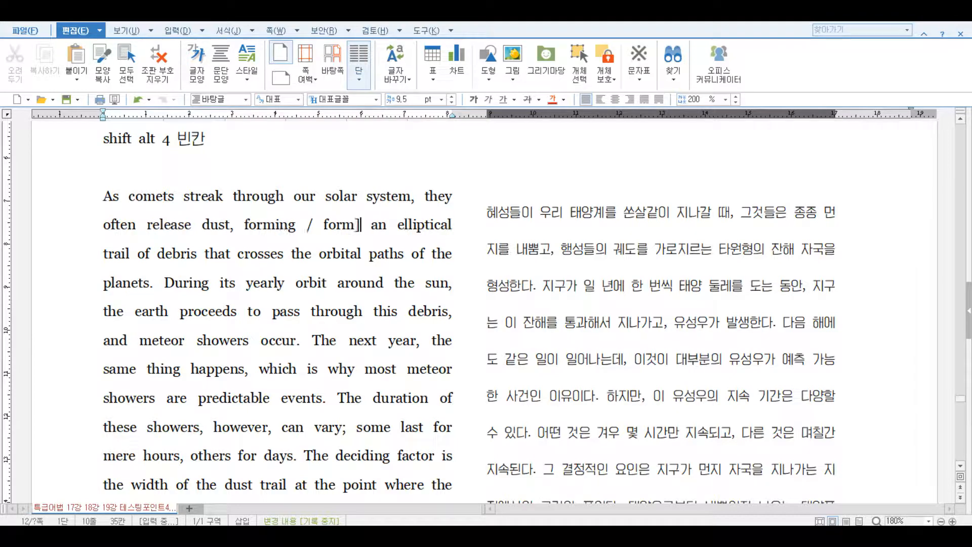
key("Left")
key("Left")
key("Left")
key("Left")
key("Left")
key("Left")
key("Left")
key("Left")
key("Left")
key("Left")
key("Left")
key("Left")
key("Left")
key("Left")
type("[")
Insert a footnote after the bracketed choice containing the answer "forming", and return to the body text
key("Right")
key("Right")
key("Right")
key("Right")
key("Right")
key("Right")
key("Right")
key("Right")
key("Right")
key("Right")
key("Right")
key("Right")
key("Right")
key("Right")
key("Right")
key("Right")
key("Right")
key("Left")
key("ctrl+n")
key("n")
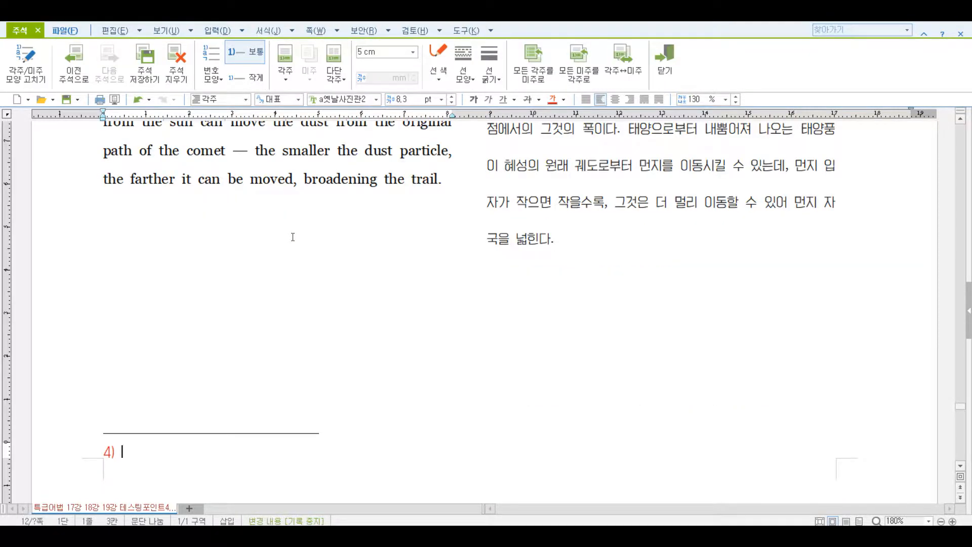
type("forming")
left_click(292, 236)
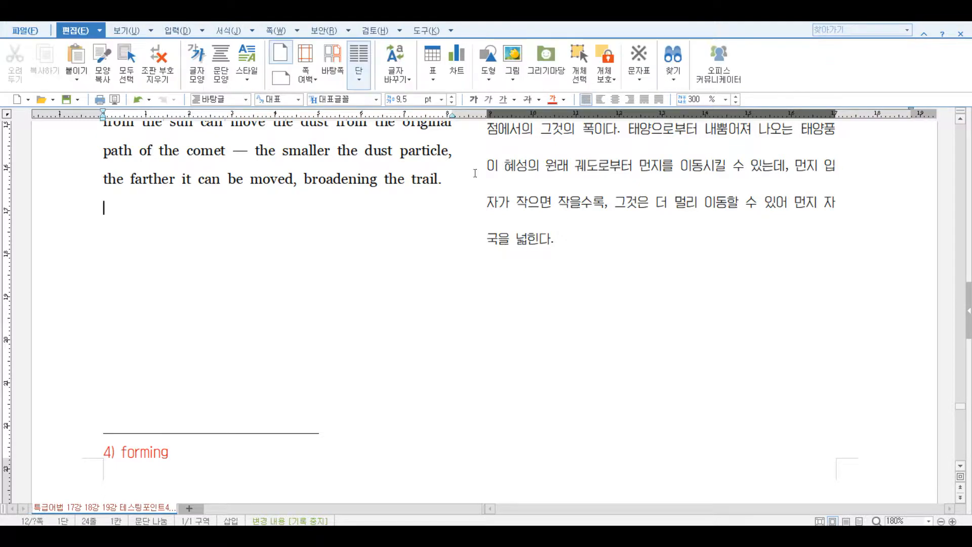
Undo the manual footnote and the bracketed choice until the passage has its original wording
scroll(240, 263, "up", 5)
key("ctrl+z")
key("ctrl+z")
key("ctrl+z")
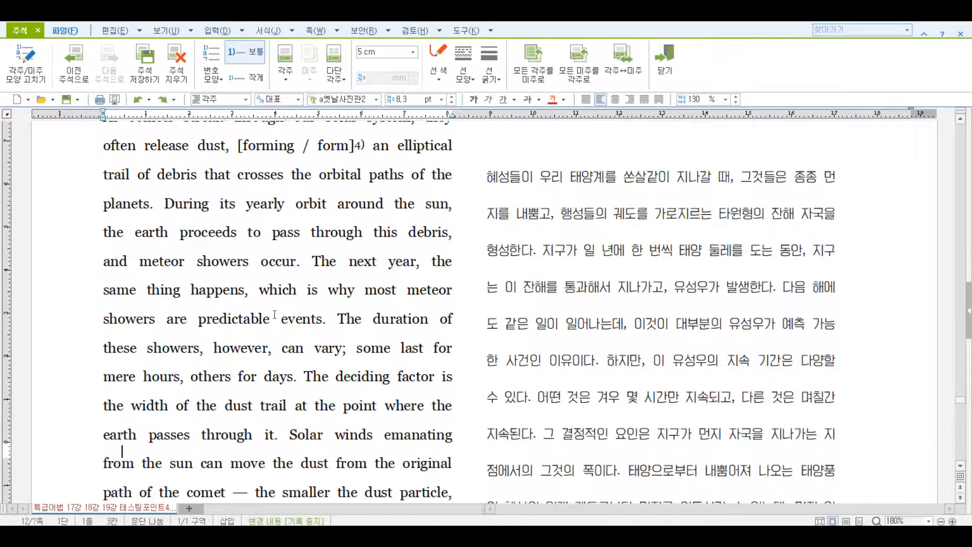
key("ctrl+z")
key("ctrl+z")
key("ctrl+z")
key("ctrl+z")
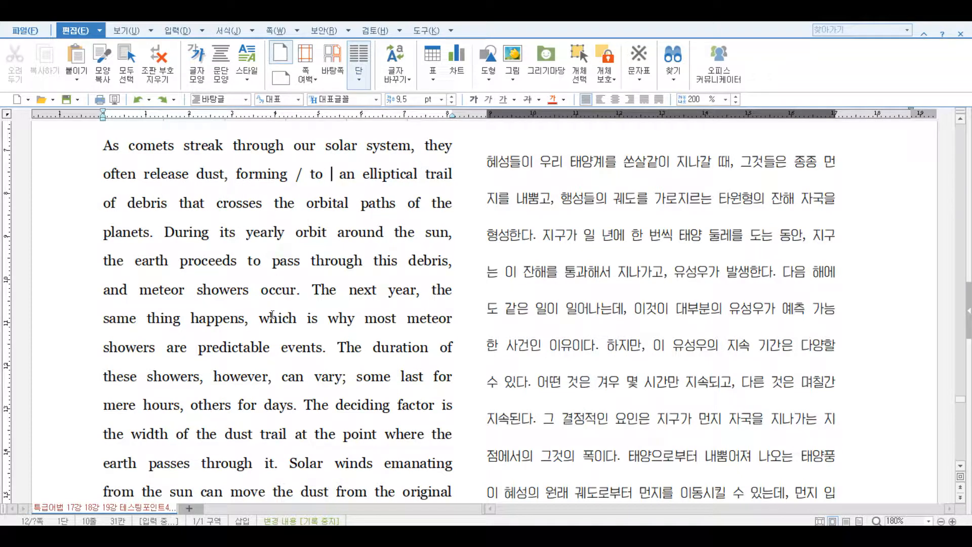
key("ctrl+z")
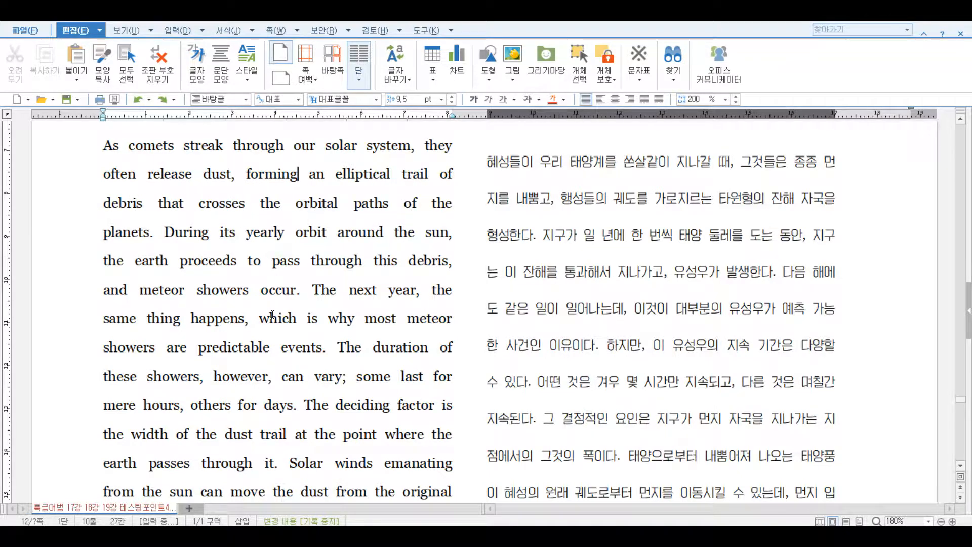
Run the 빈칸 macro on "forming" in the first sentence to replace it with a blank and an answer endnote, and open that endnote
left_click(247, 176)
double_click(246, 177)
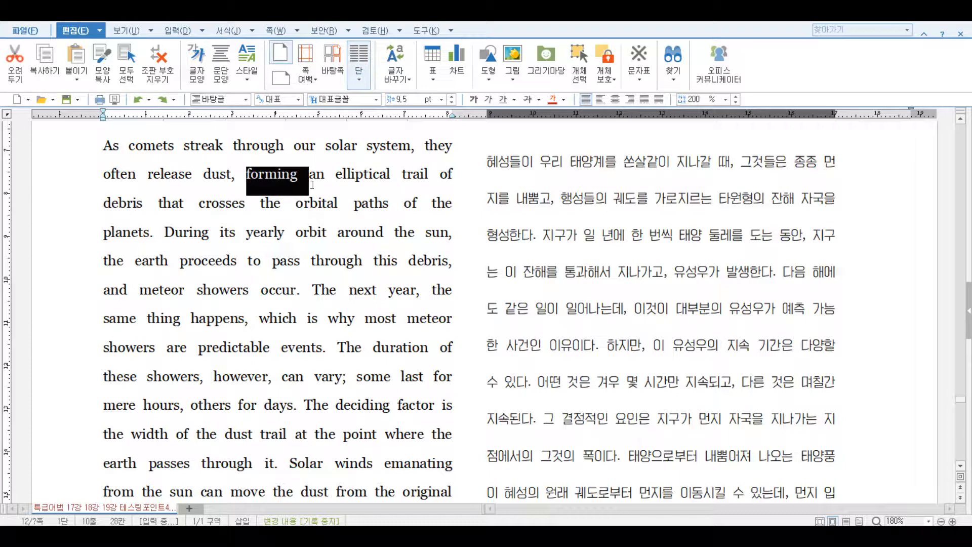
scroll(276, 229, "up", 3)
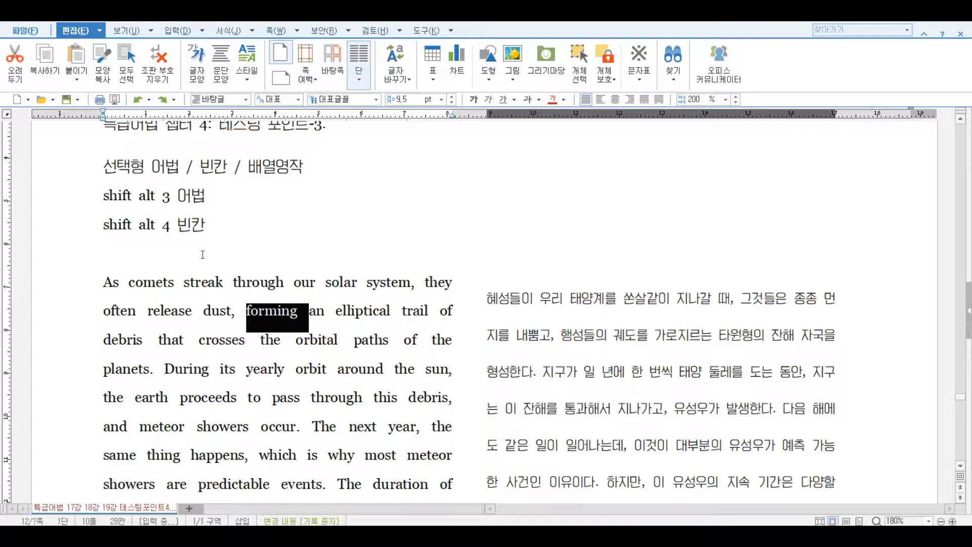
key("shift+alt+4")
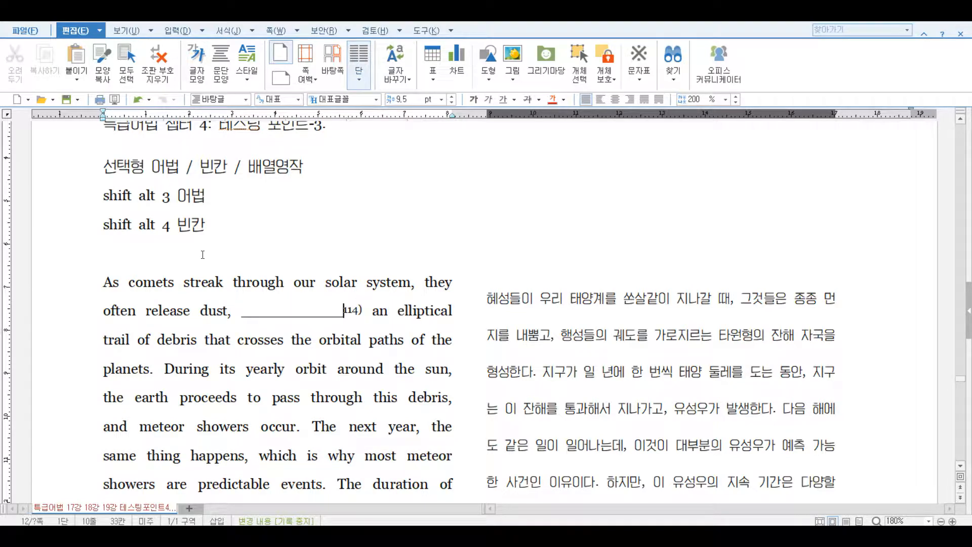
left_click(354, 317)
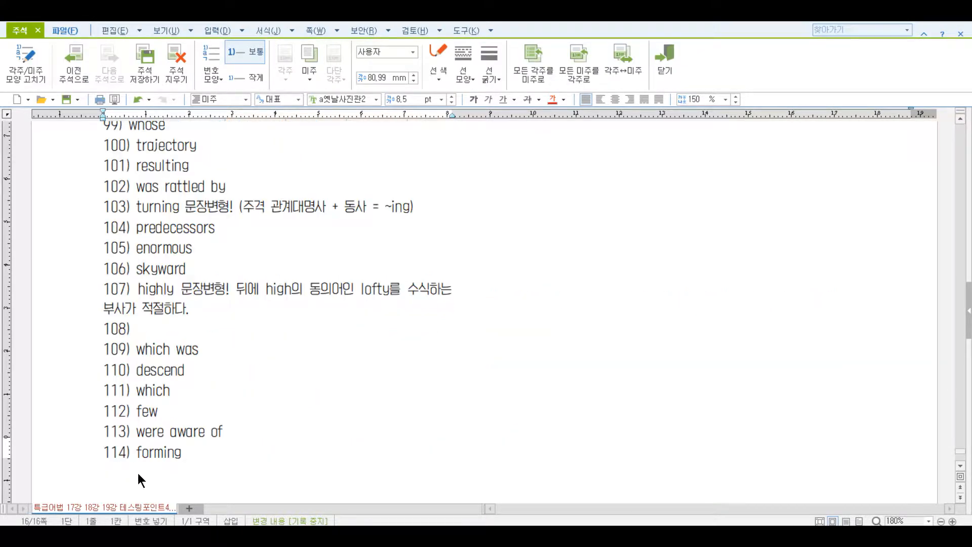
Leave the endnote area and undo the blank macro applied to "forming" in the first sentence
left_click(75, 461)
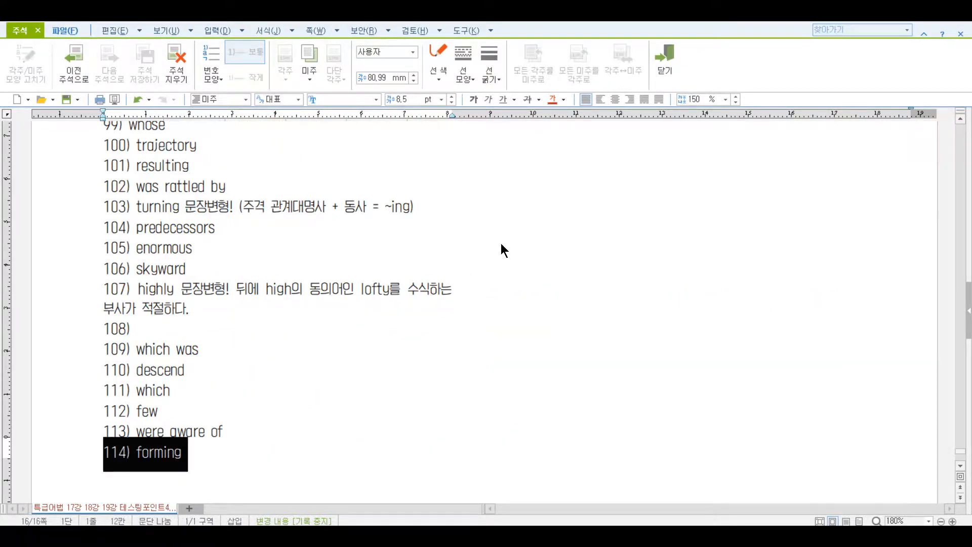
left_click(663, 76)
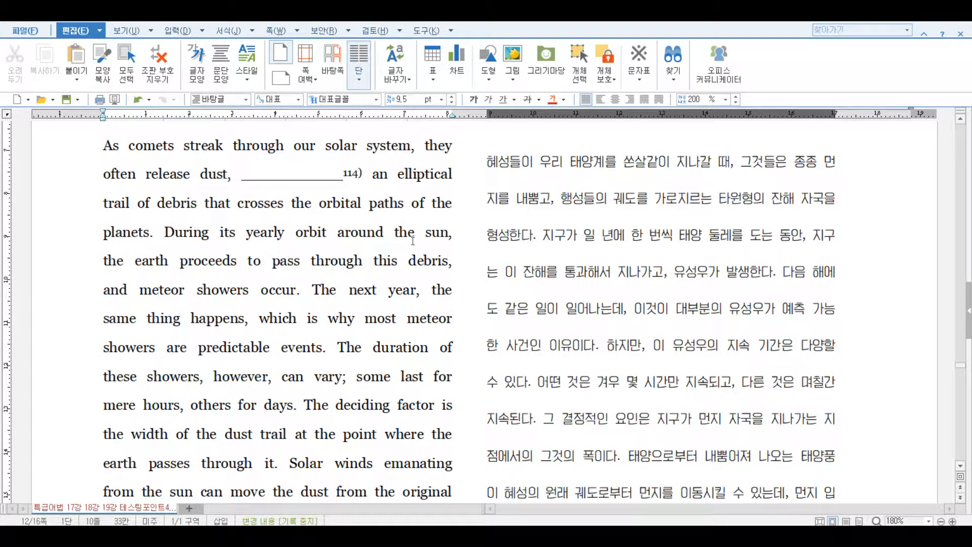
key("ctrl+z")
scroll(412, 241, "up", 3)
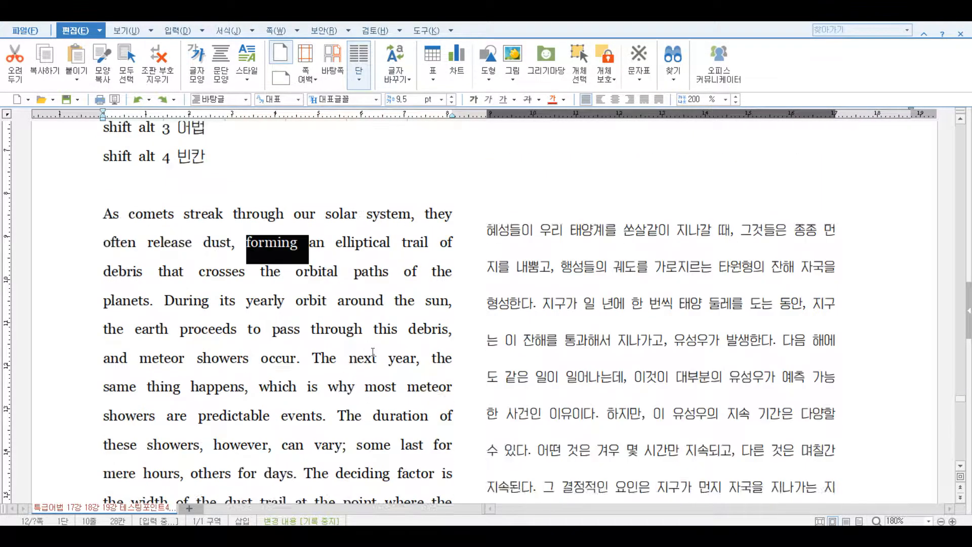
left_click(68, 300)
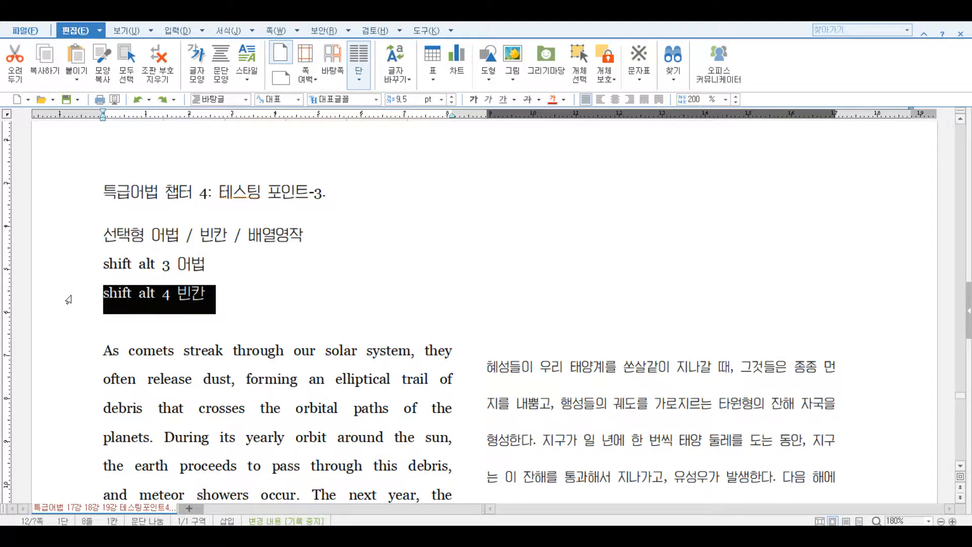
Turn "forming" in the first sentence into "[form / forming]" by hand and undo that edit
double_click(246, 382)
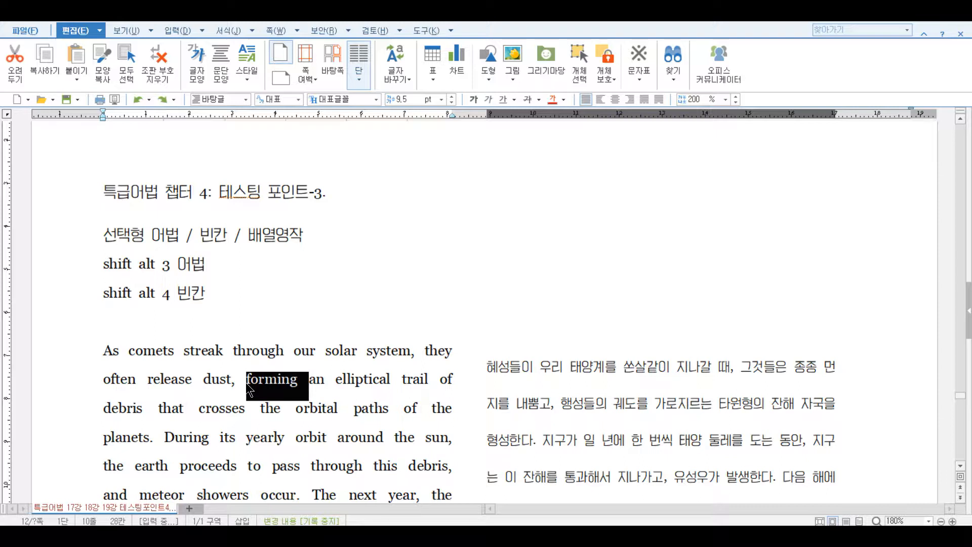
left_click(245, 382)
type("[form /")
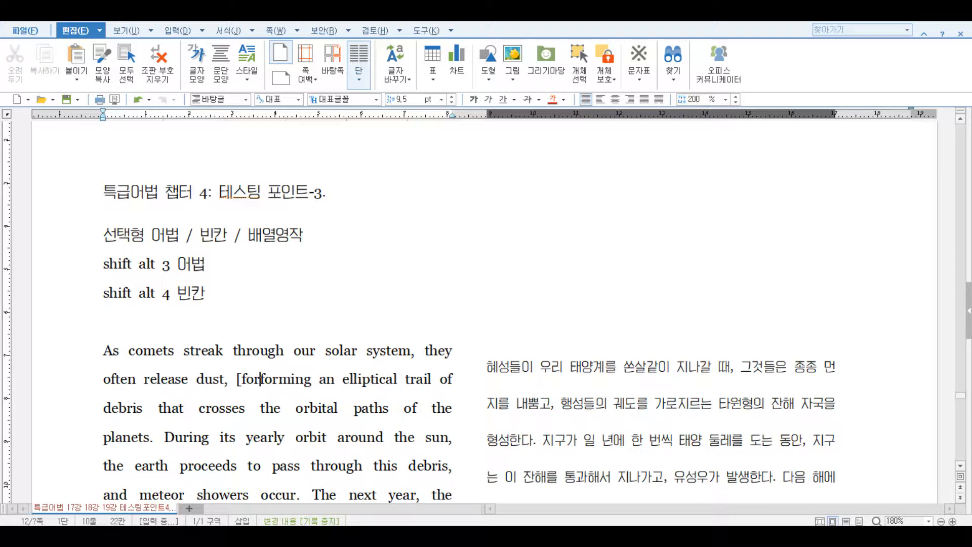
key("Right")
key("Right")
key("Right")
key("Right")
key("Right")
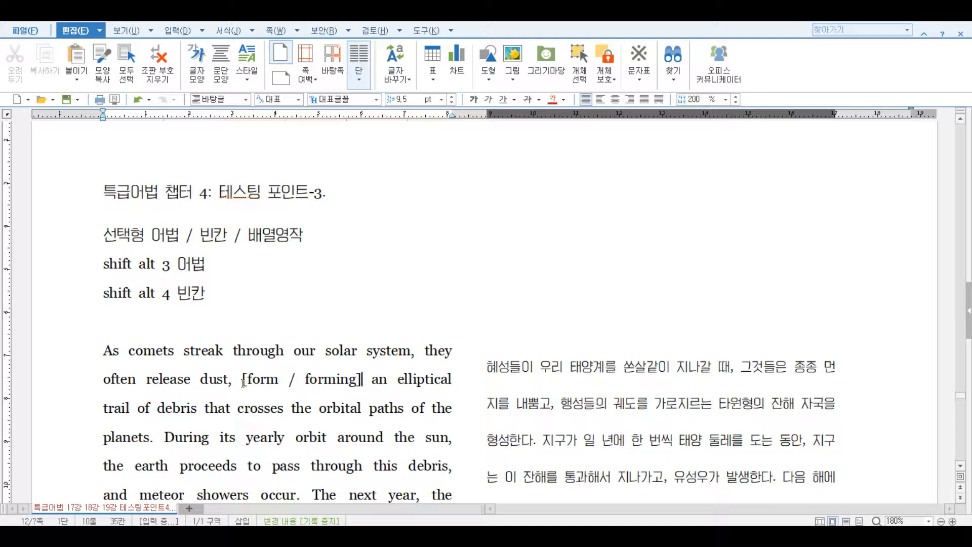
key("ctrl+z")
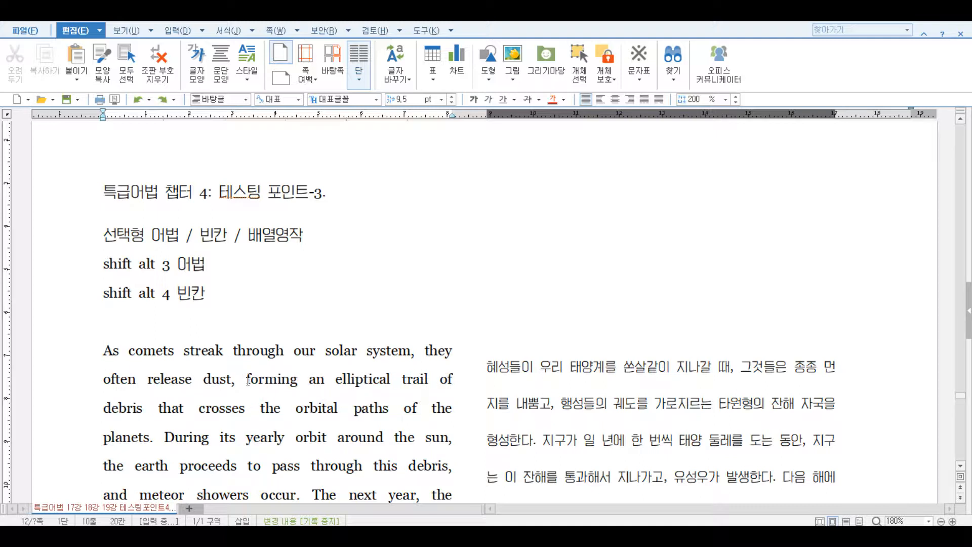
Run the 어법 macro on "forming" in the first sentence, check its answer endnote, and return to the body text
double_click(248, 379)
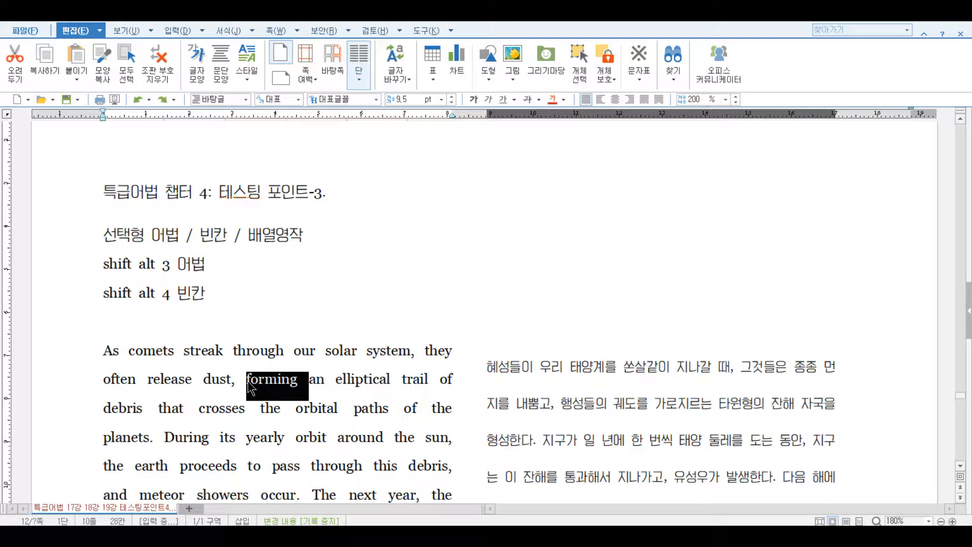
key("shift+alt+3")
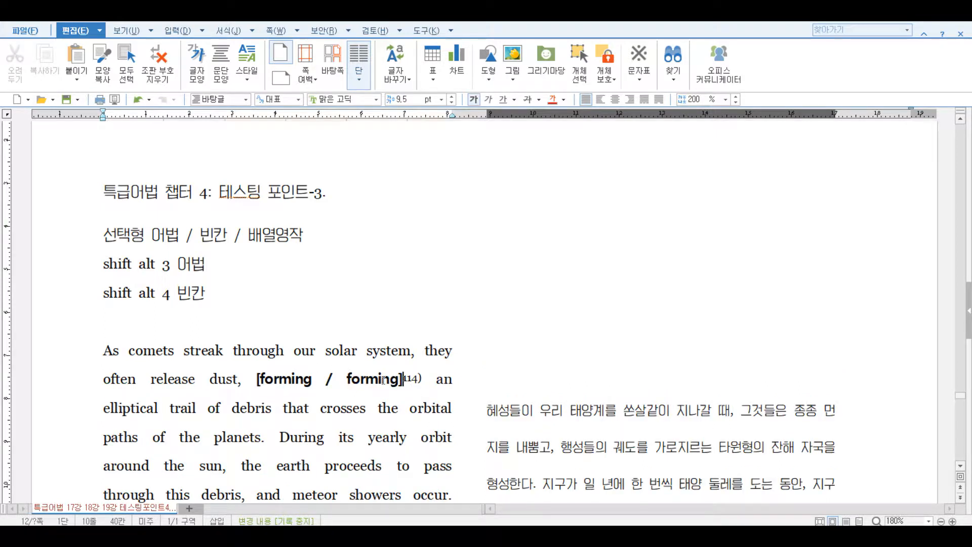
double_click(411, 379)
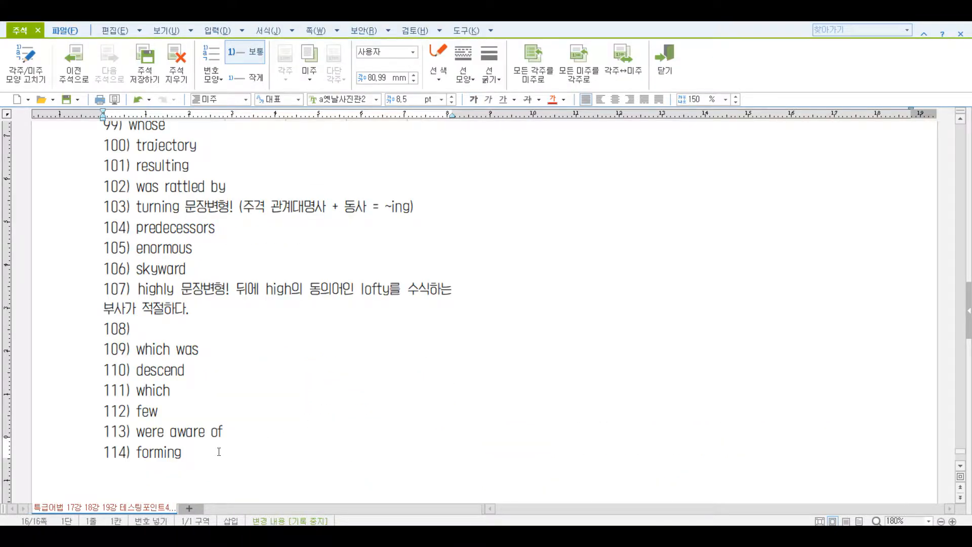
left_click(662, 76)
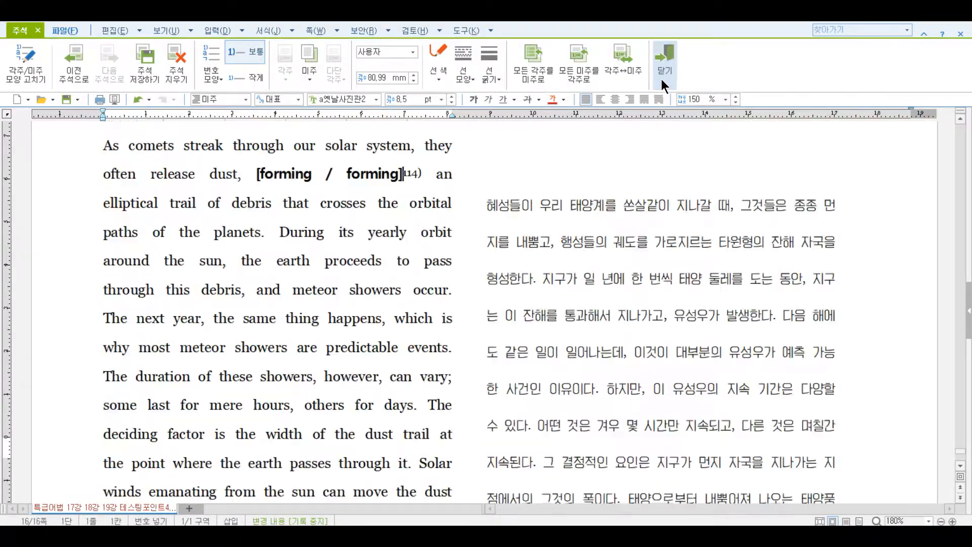
Change the first option of the bracketed "forming" choice to "form"
scroll(288, 213, "up", 1)
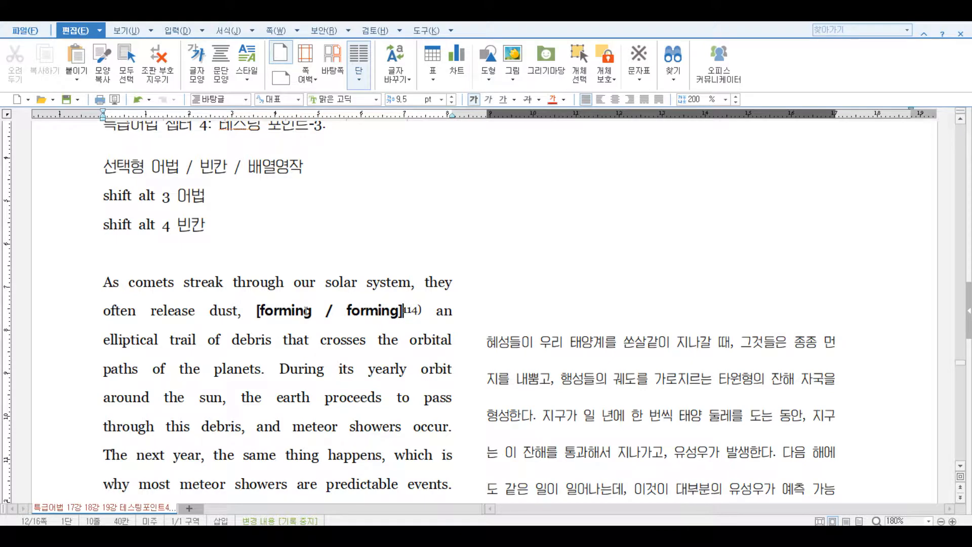
left_click(286, 313)
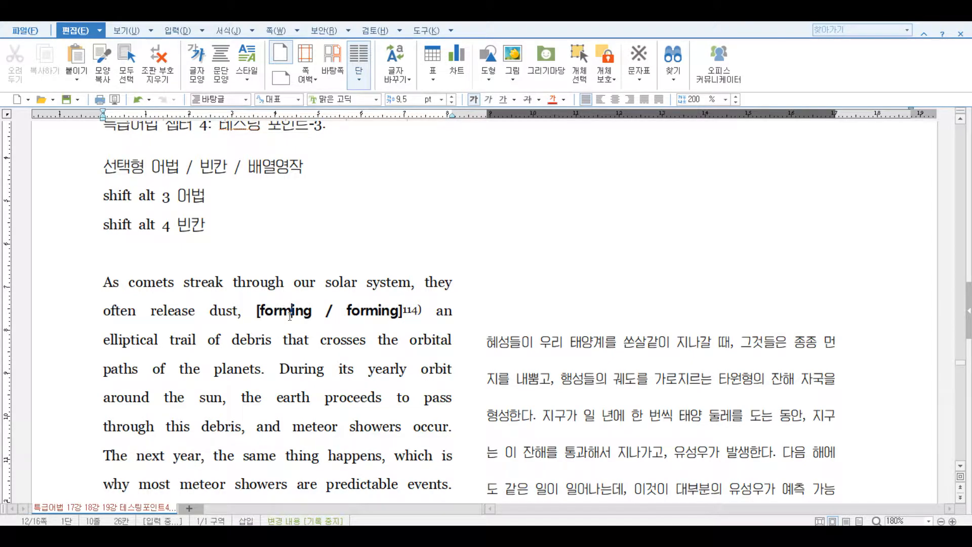
key("Delete")
key("Delete")
key("Delete")
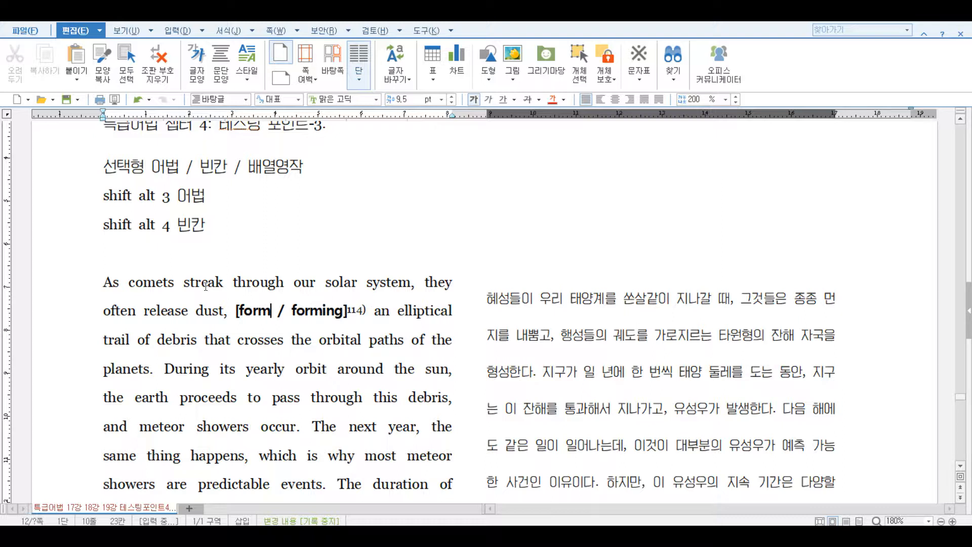
Look up "elliptical" in the dictionary and replace it with a blank and an answer endnote using the 빈칸 macro
double_click(399, 316)
key("F12")
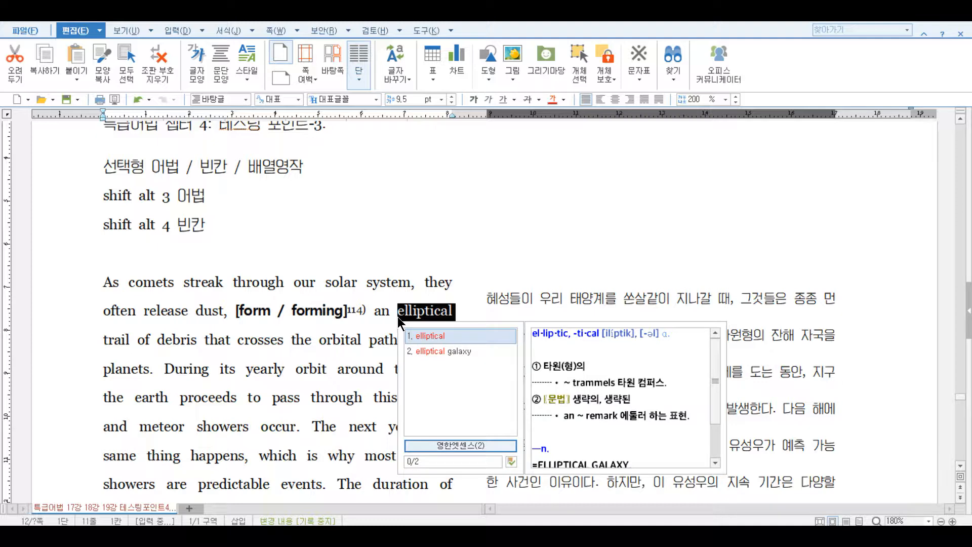
key("Escape")
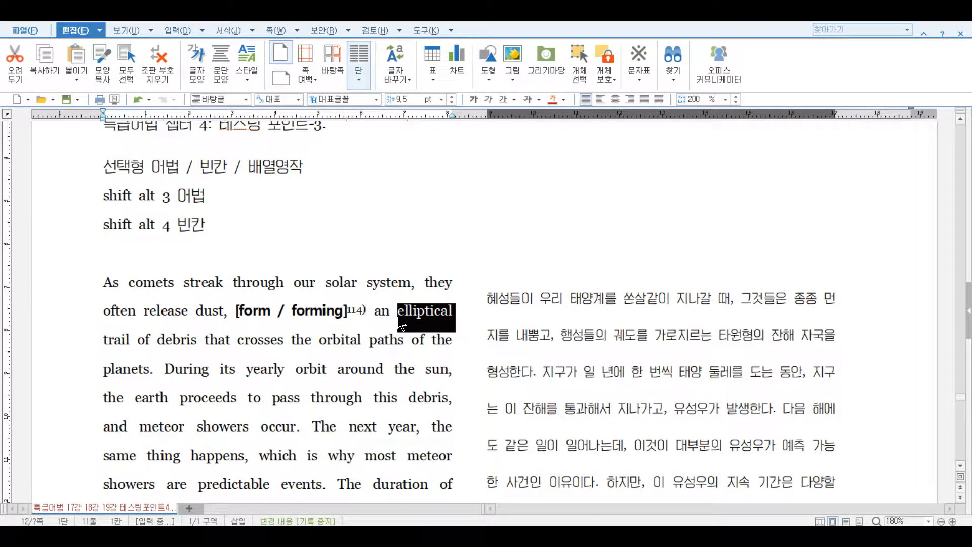
key("shift+alt+4")
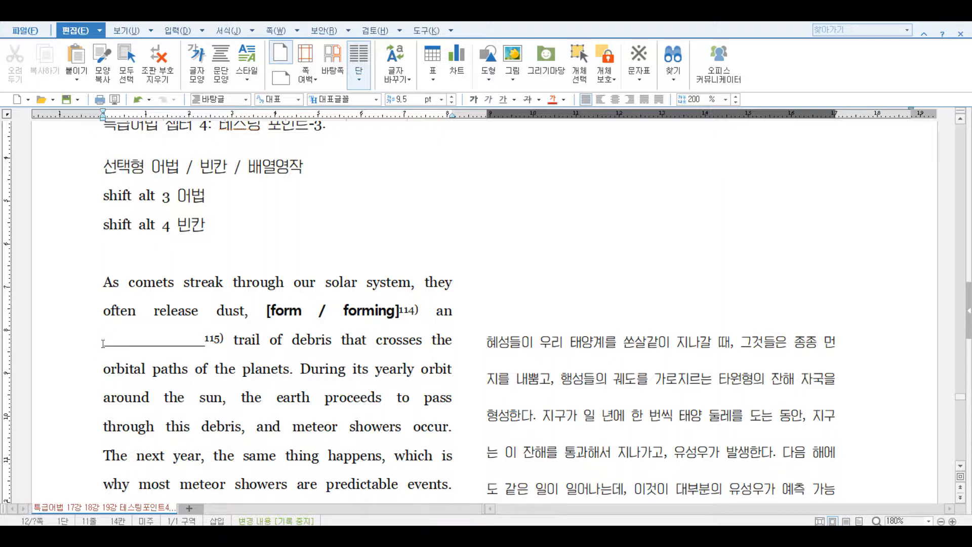
Try adding a second blank on a new line after the blank's endnote 115, and restore the sentence
left_click_drag(104, 345, 203, 349)
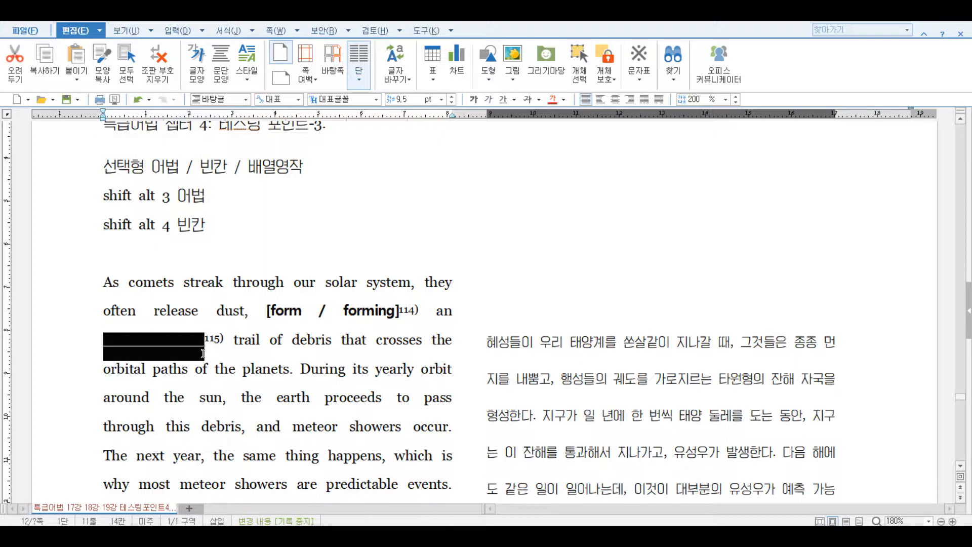
left_click(203, 350)
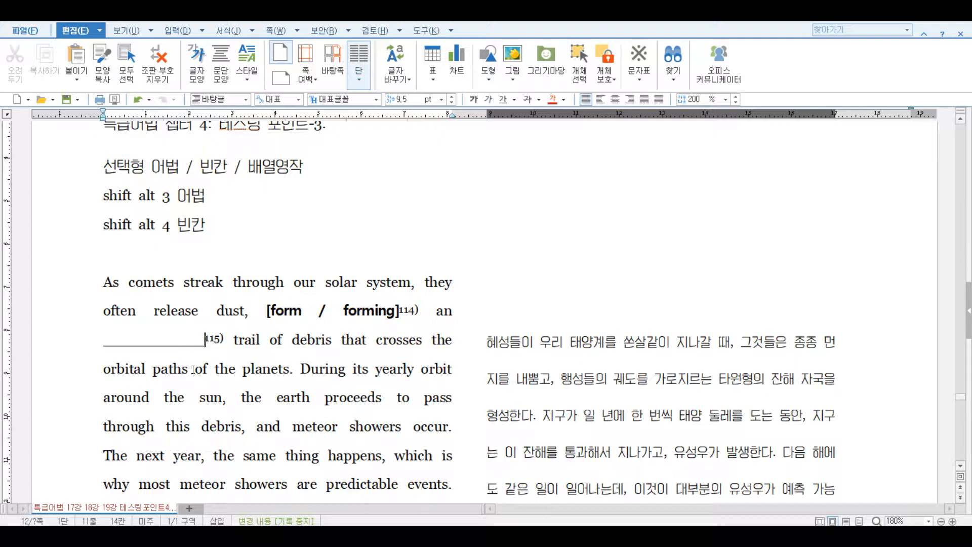
left_click(230, 351)
key("Return")
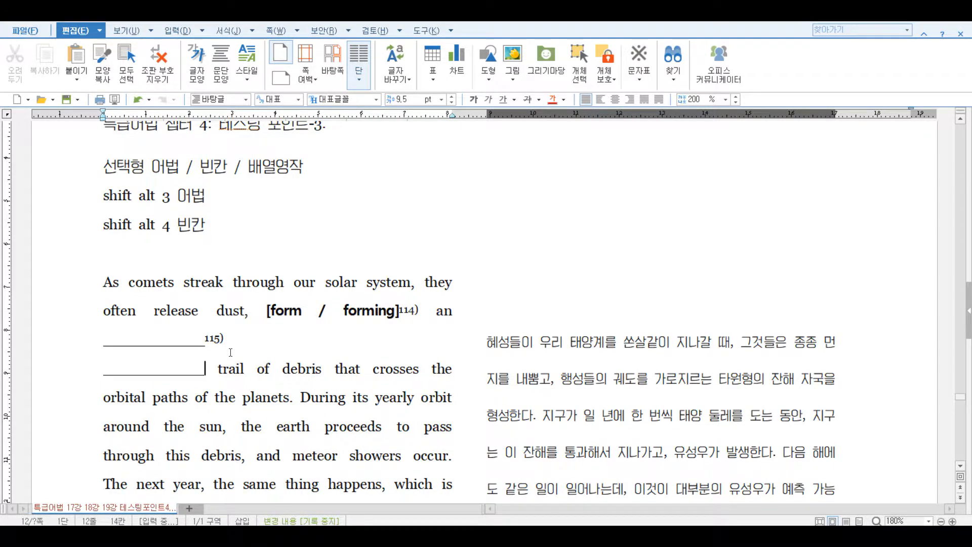
key("ctrl+z")
key("BackSpace")
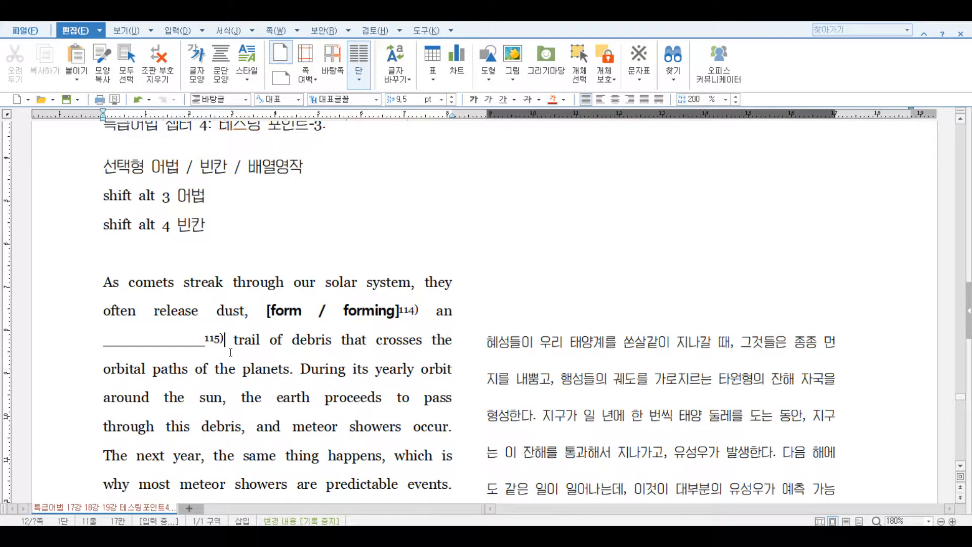
Look up "debris" in the first sentence and replace it with a blank and an answer endnote using the 빈칸 macro
scroll(263, 321, "down", 2)
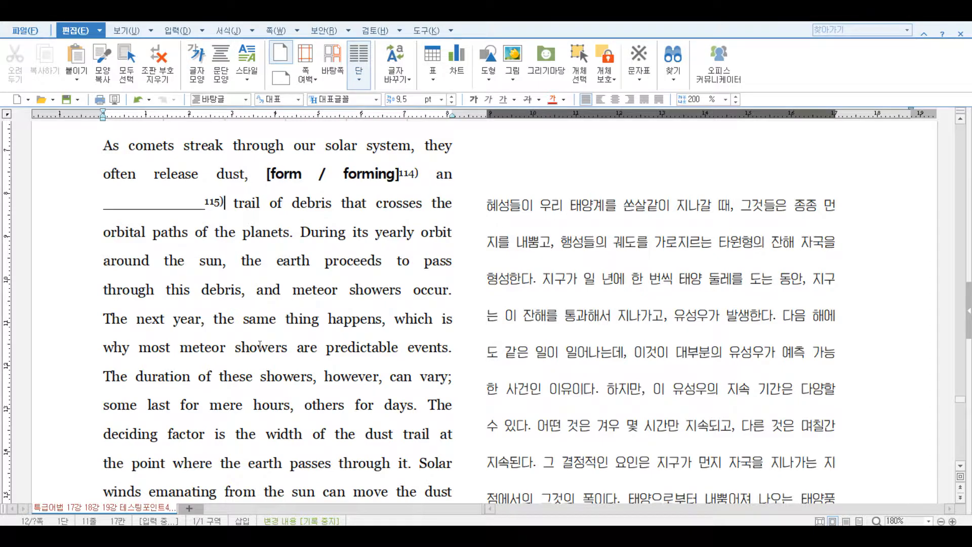
scroll(268, 337, "up", 1)
double_click(295, 274)
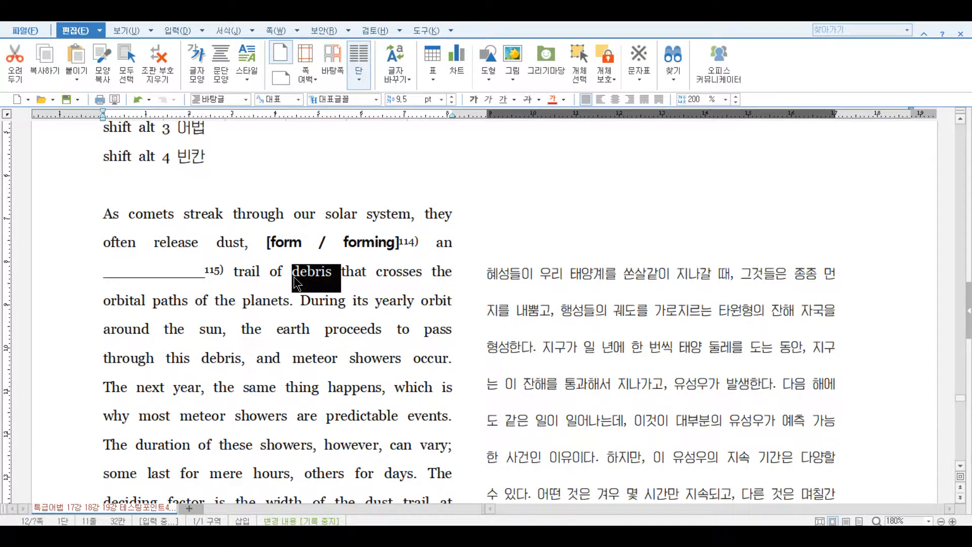
key("F12")
key("Escape")
key("shift+alt+4")
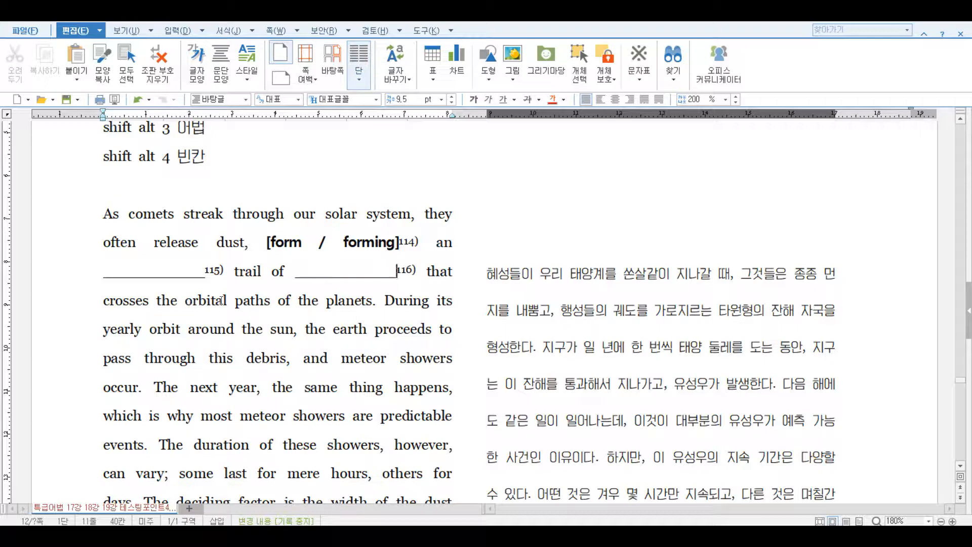
Look up "During" at the start of the second sentence and turn it into a bracketed choice with the 어법 macro
left_click(389, 303)
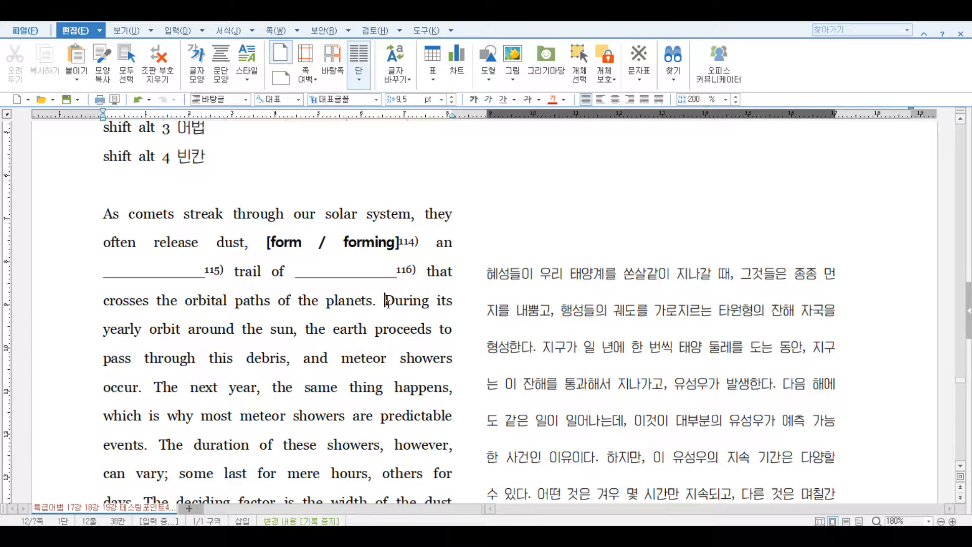
scroll(389, 303, "up", 2)
left_click(64, 199)
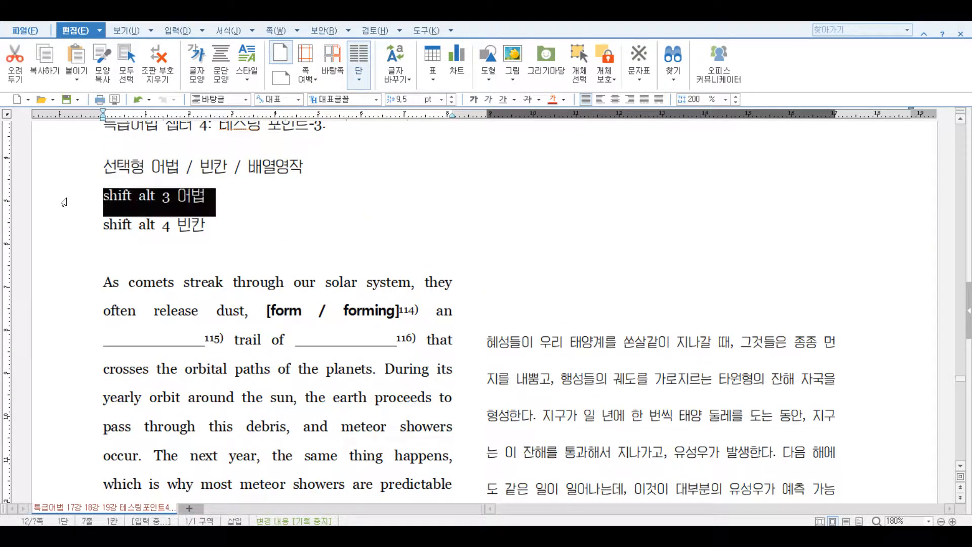
double_click(394, 374)
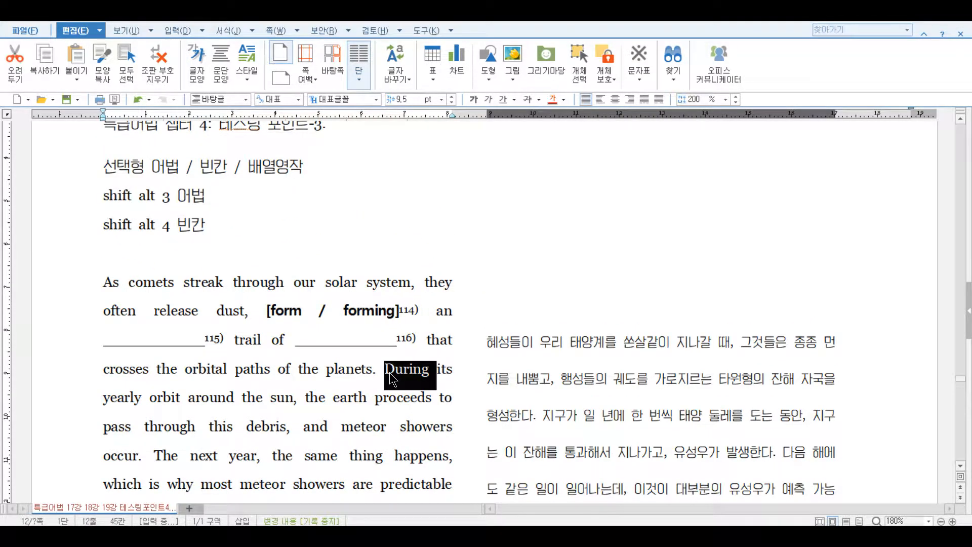
key("F12")
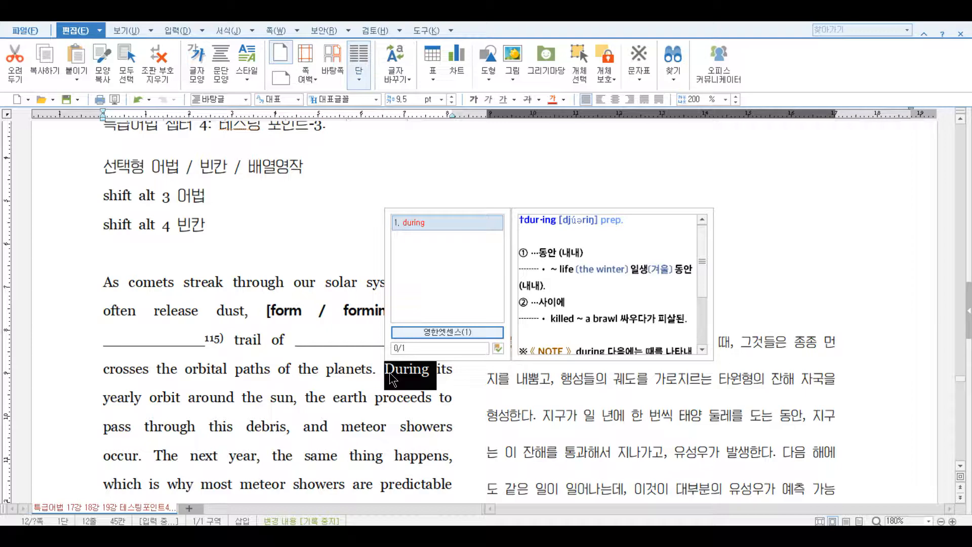
key("Escape")
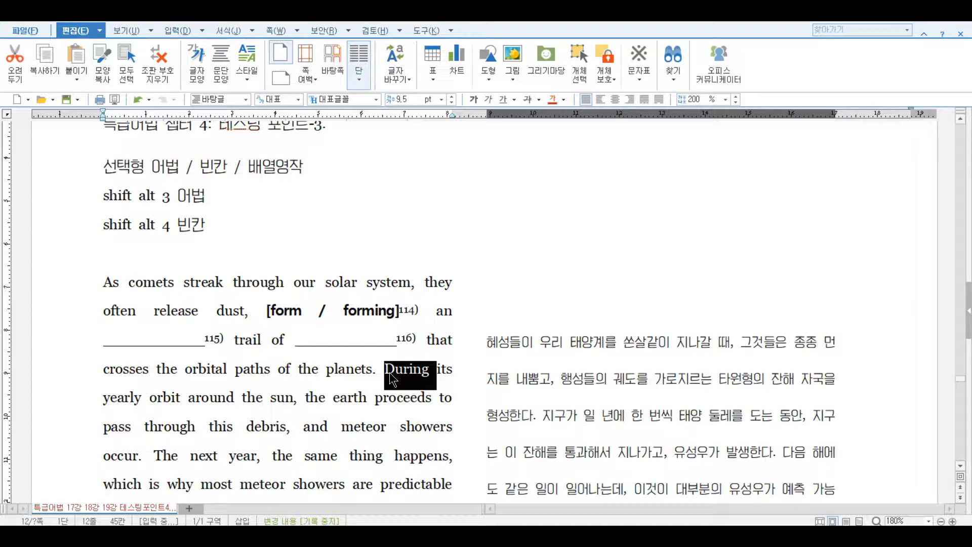
key("shift+alt+3")
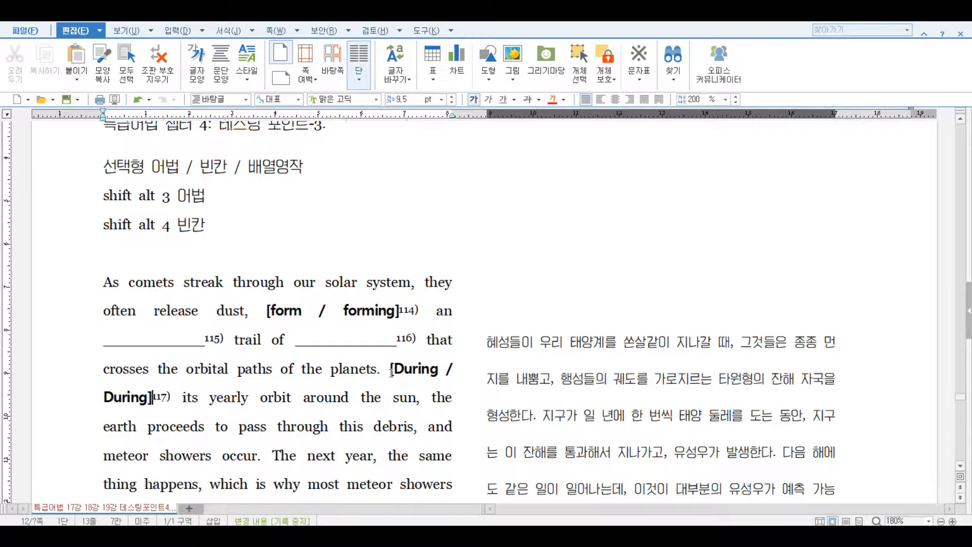
Replace the first option of the bracketed "During" choice with "While"
left_click(394, 375)
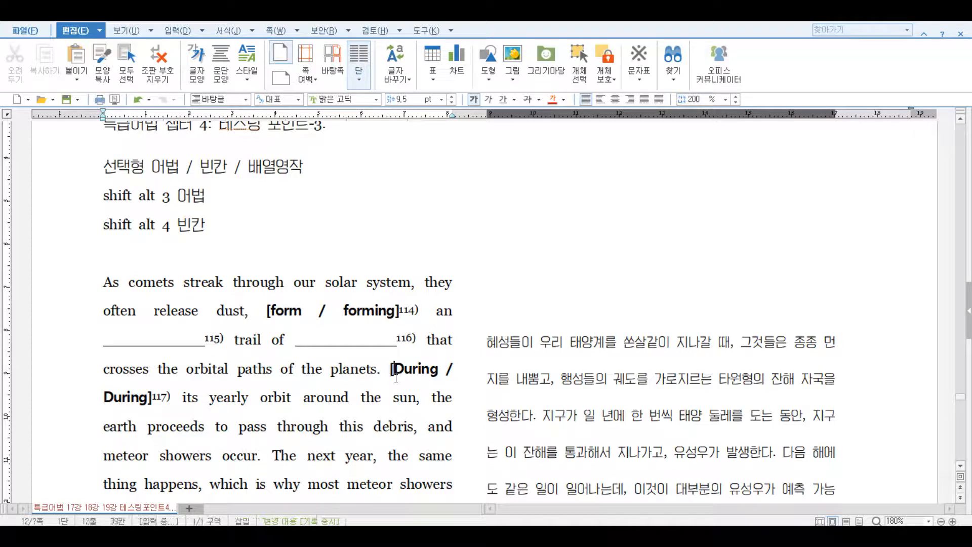
type("While")
key("Delete")
key("Delete")
key("Delete")
key("Delete")
key("Delete")
key("Delete")
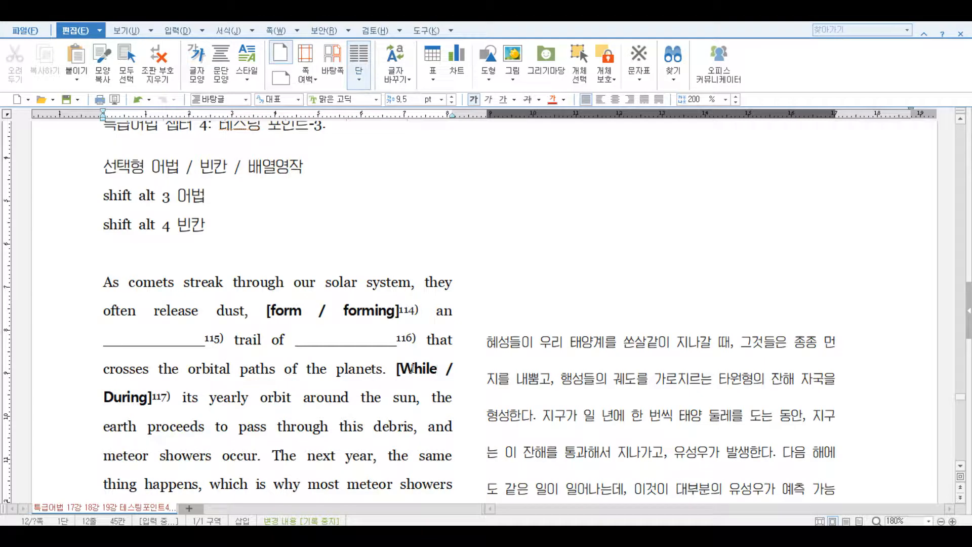
Delete the space between "proceeds" and "to" in the second sentence of the passage
scroll(227, 264, "down", 3)
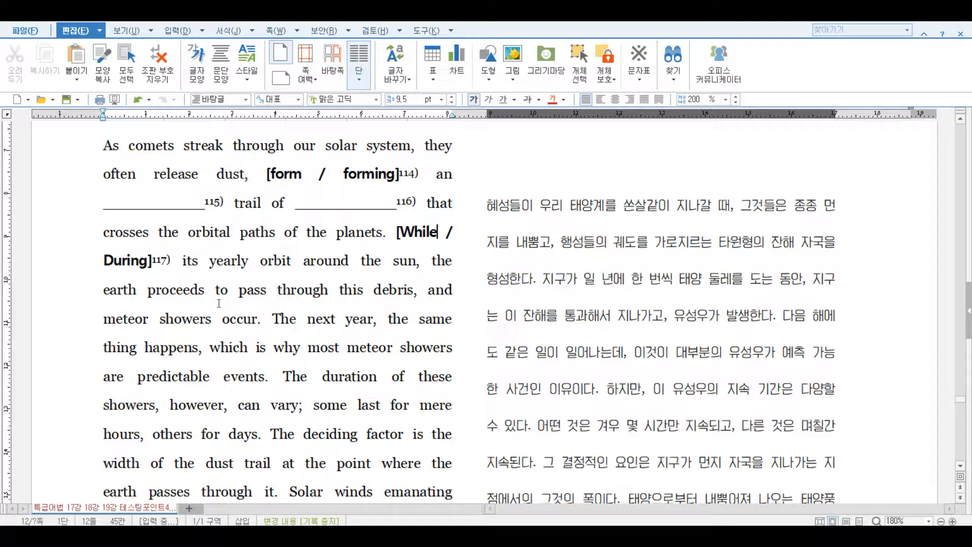
left_click(150, 292)
left_click_drag(150, 293, 226, 295)
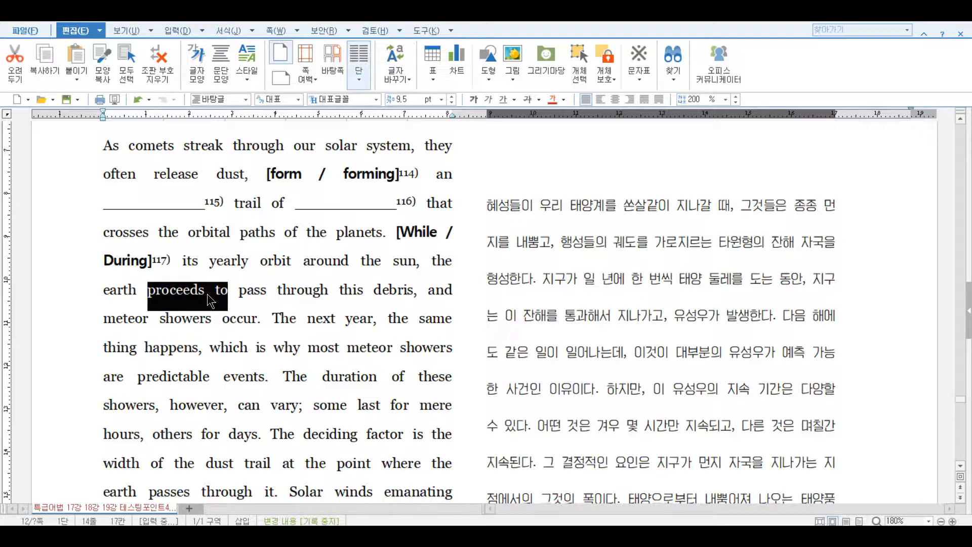
left_click(208, 295)
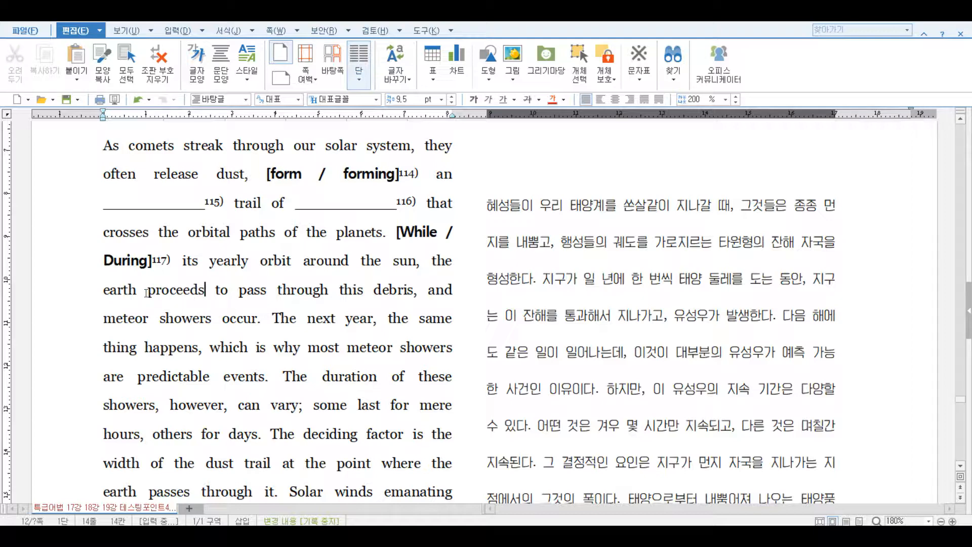
left_click_drag(147, 293, 228, 290)
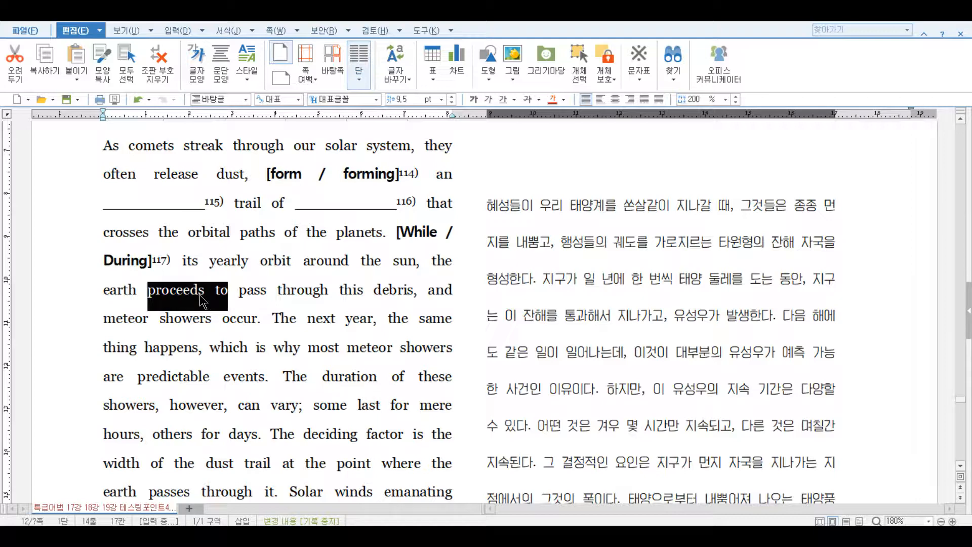
left_click(205, 295)
key("Delete")
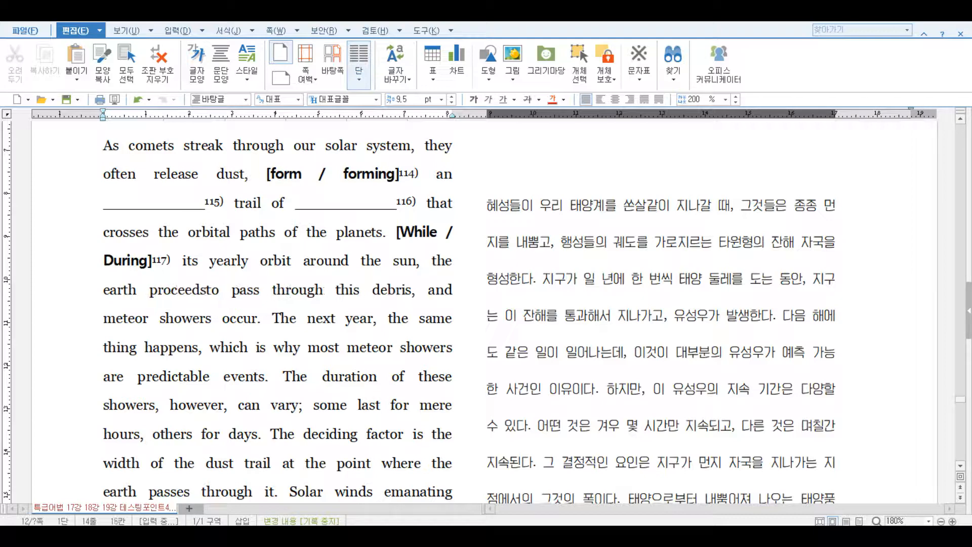
Replace "proceedsto" with a blank and an answer endnote using the 빈칸 macro, and add a second, shorter blank before the endnote number
double_click(165, 294)
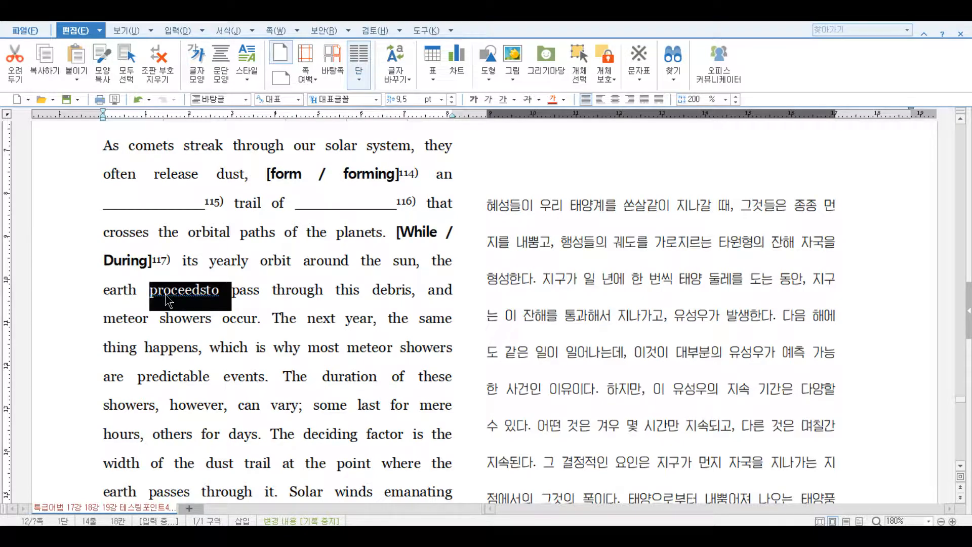
key("alt+shift+1")
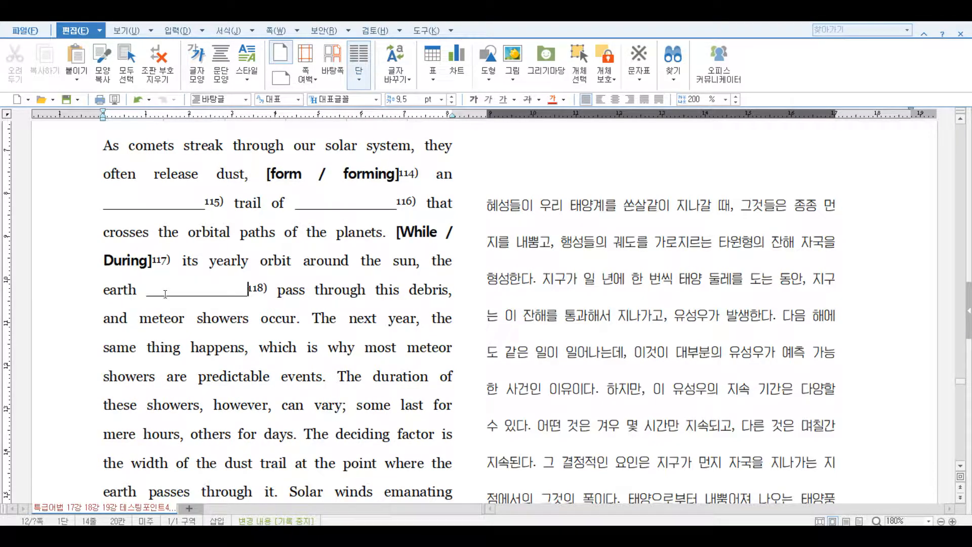
type("____")
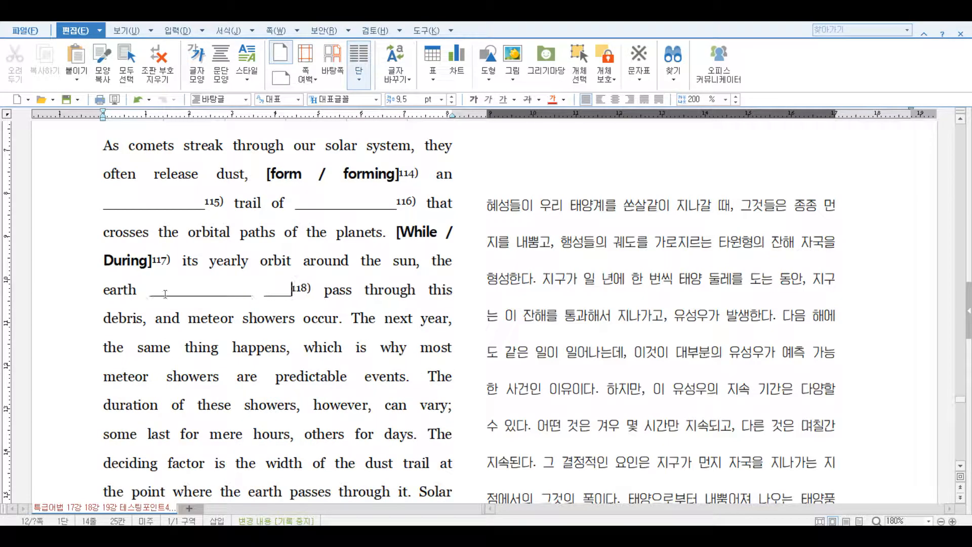
Correct the answer in endnote 118 to "proceeds to" and return to the passage
double_click(301, 288)
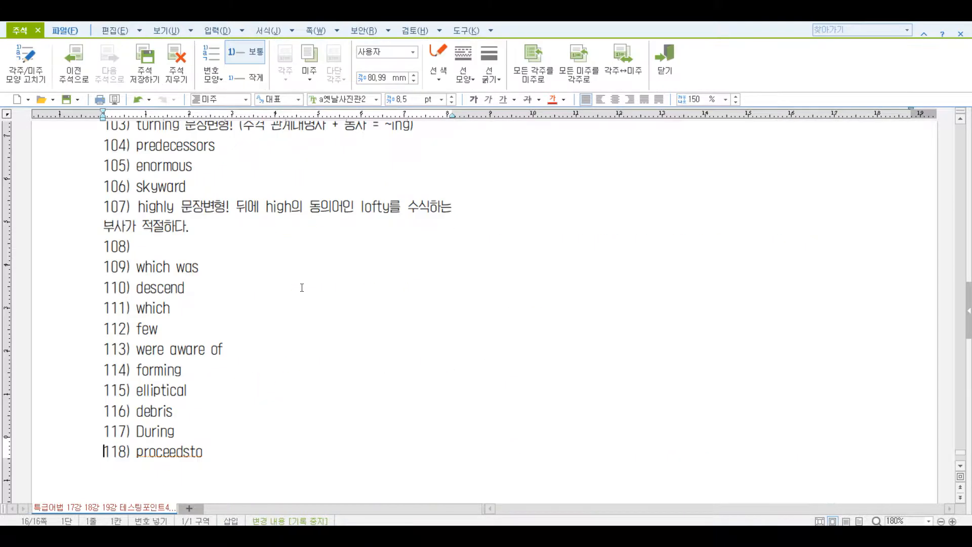
left_click(193, 452)
left_click(670, 51)
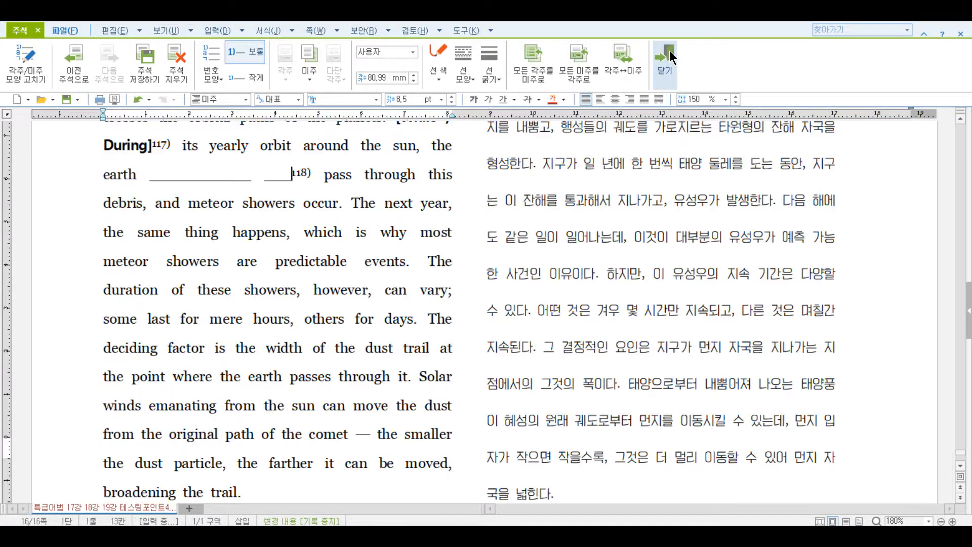
Shorten the first of the two blanks before endnote number 118
scroll(260, 312, "up", 3)
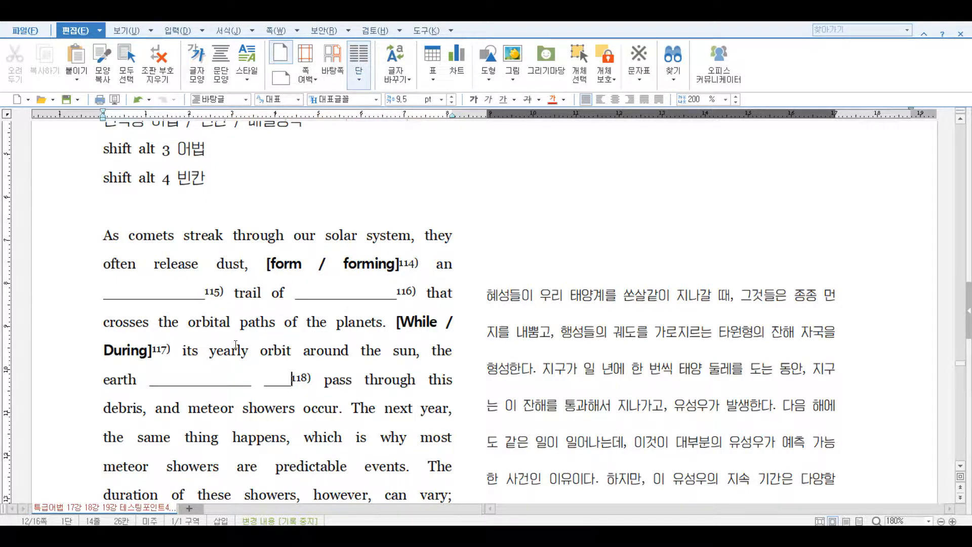
left_click(234, 385)
key("BackSpace")
key("BackSpace")
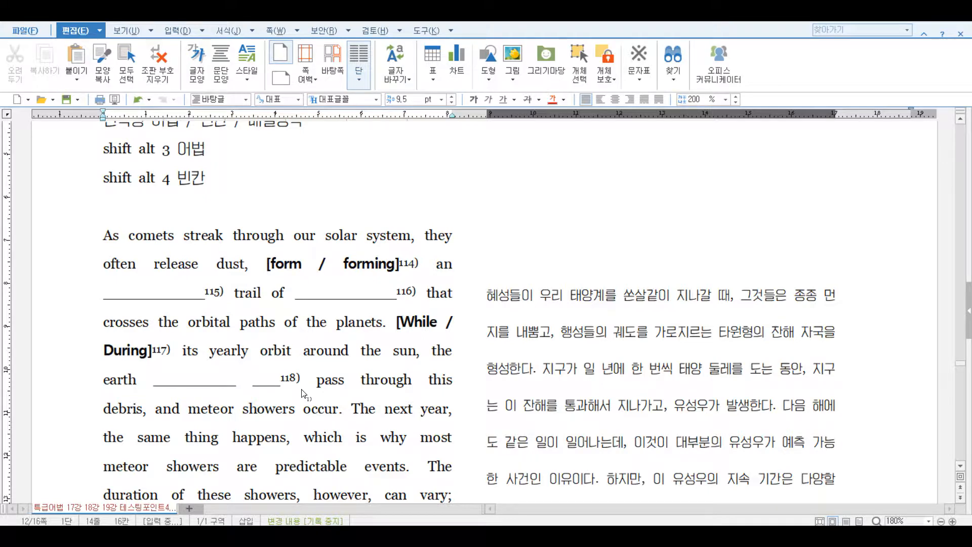
Try blanking out "occur." together with its period using the 빈칸 macro, check its answer endnote, and undo the replacement
scroll(304, 394, "down", 3)
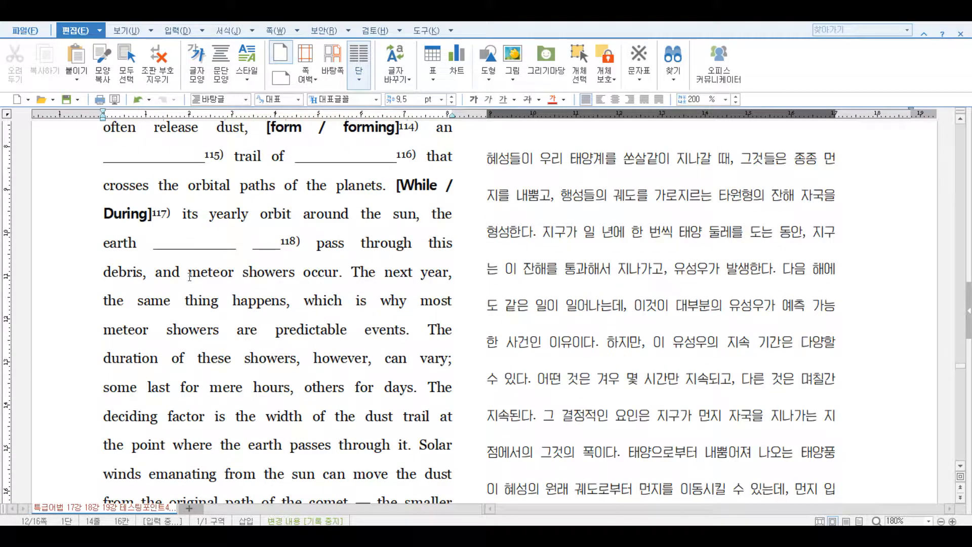
left_click(303, 273)
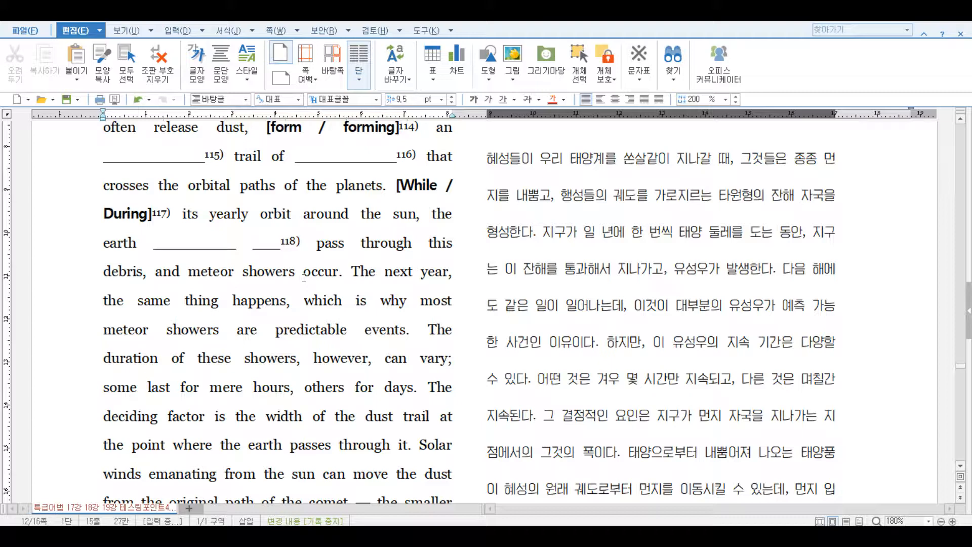
double_click(304, 275)
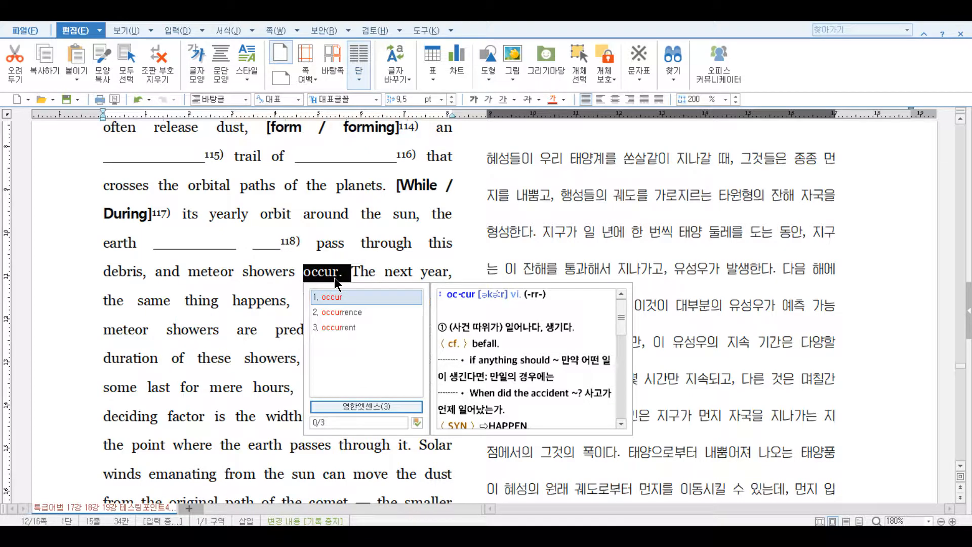
key("alt+shift+1")
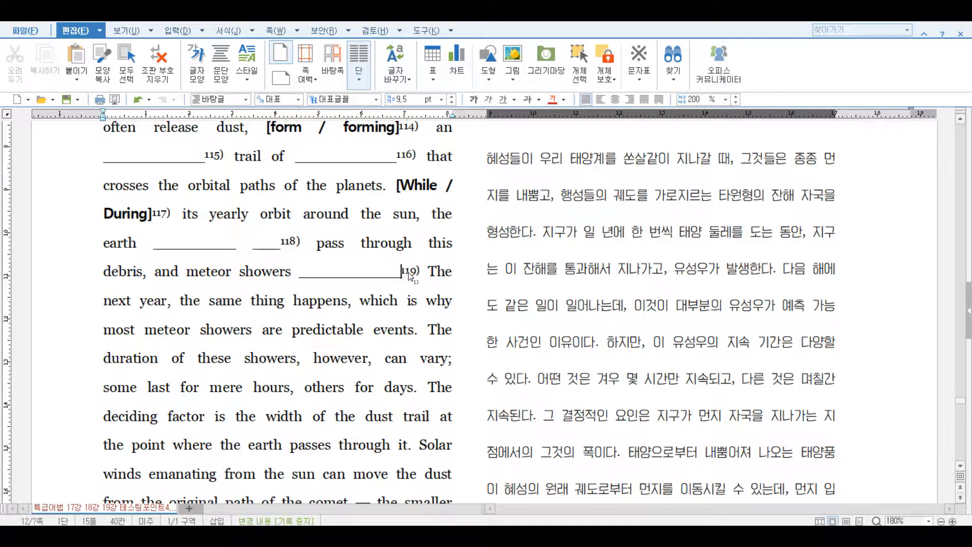
double_click(412, 277)
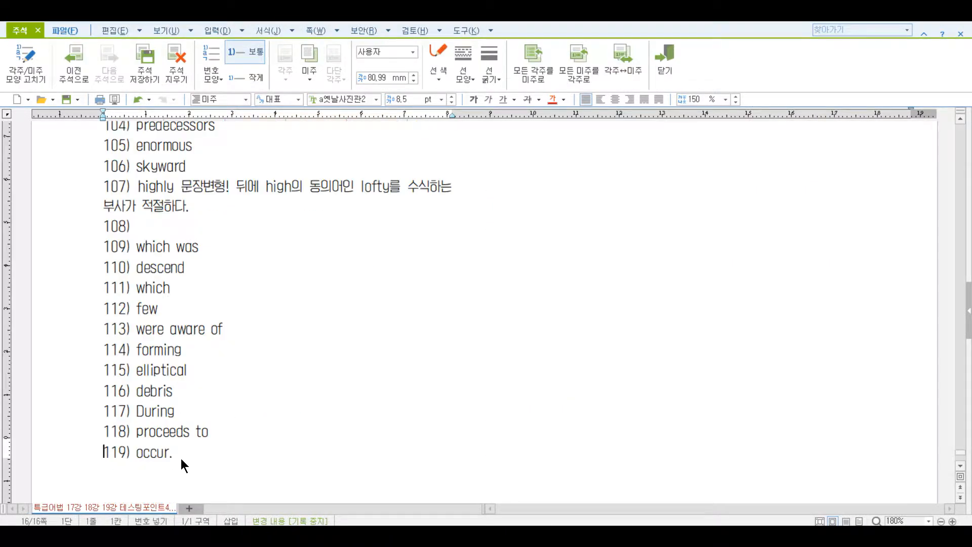
left_click(672, 77)
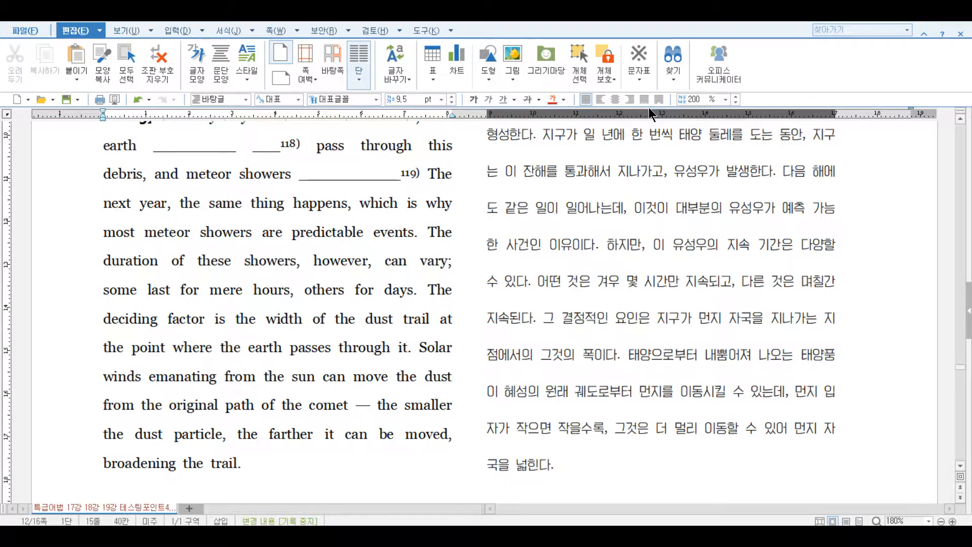
key("ctrl+z")
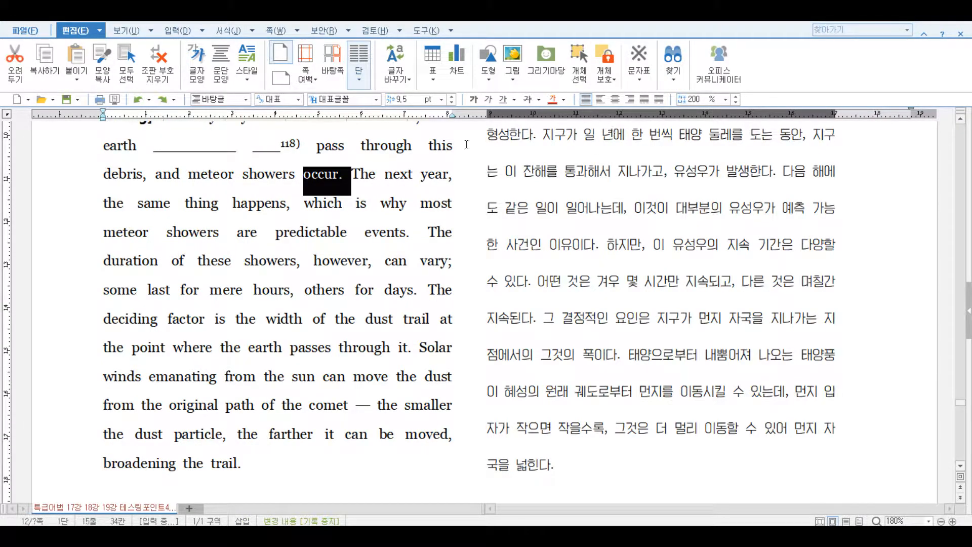
Separate "occur" from its period, replace the word with a 빈칸 macro blank, and place the period directly after the blank line
left_click(335, 178)
left_click(299, 175)
double_click(300, 180)
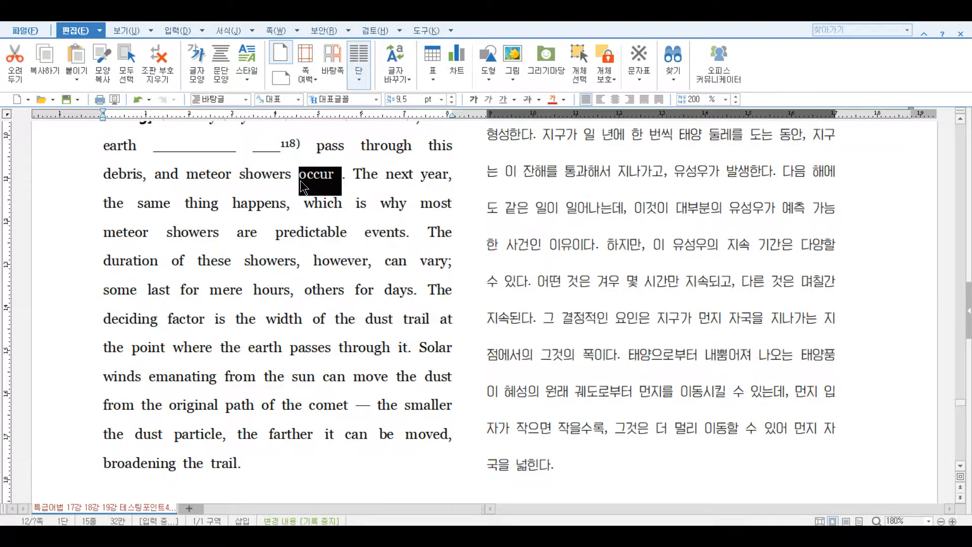
type("______________119)")
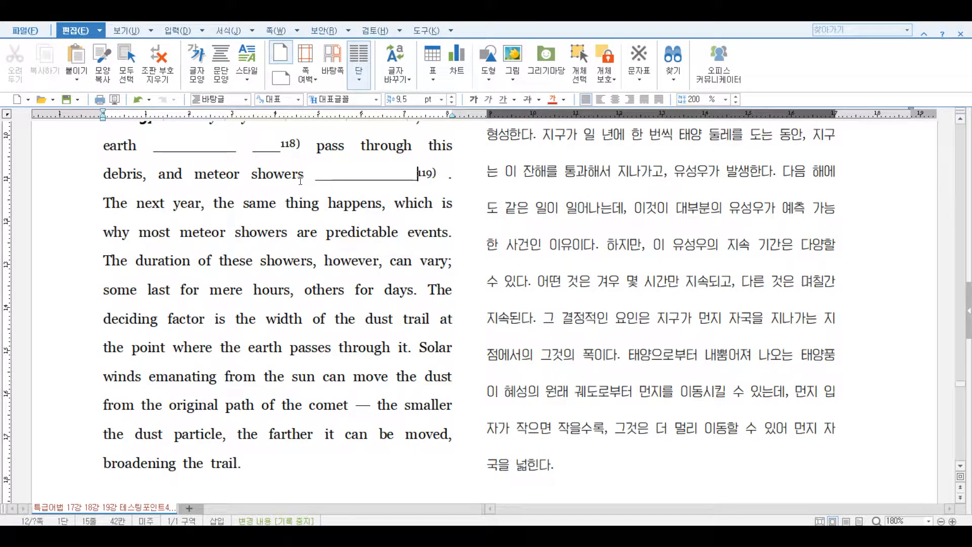
key("Delete")
key("Delete")
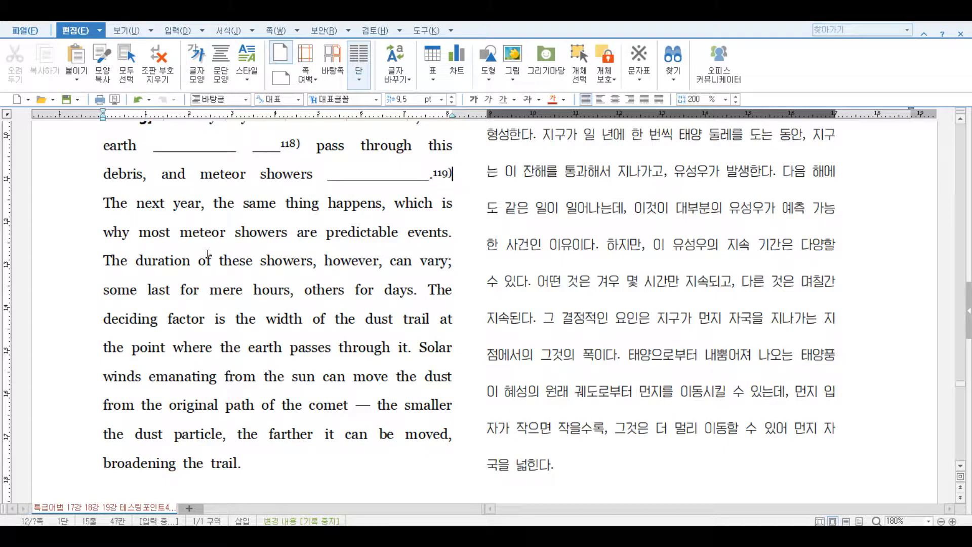
Highlight the "shift alt 3 어법" and "shift alt 4 빈칸" shortcut notes above the passage one after the other
scroll(207, 256, "up", 5)
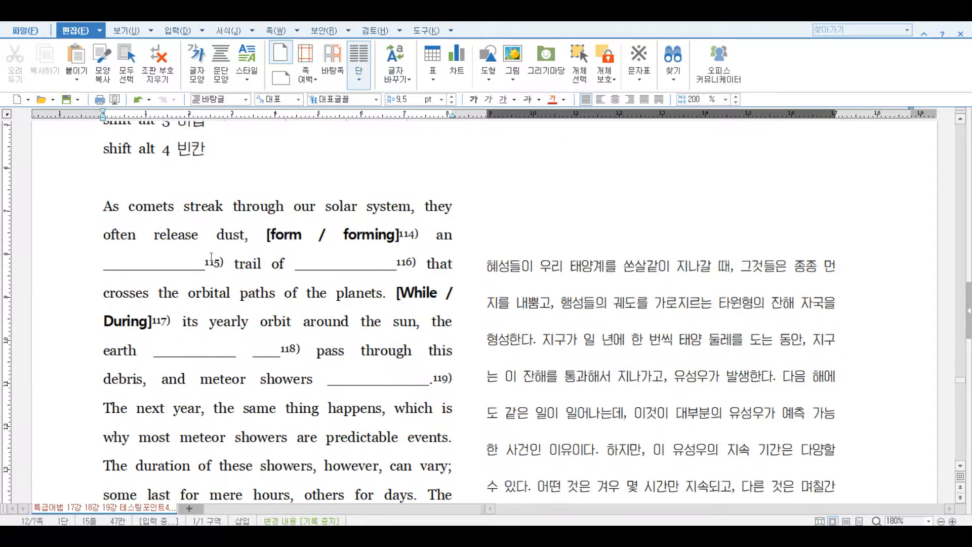
left_click(83, 271)
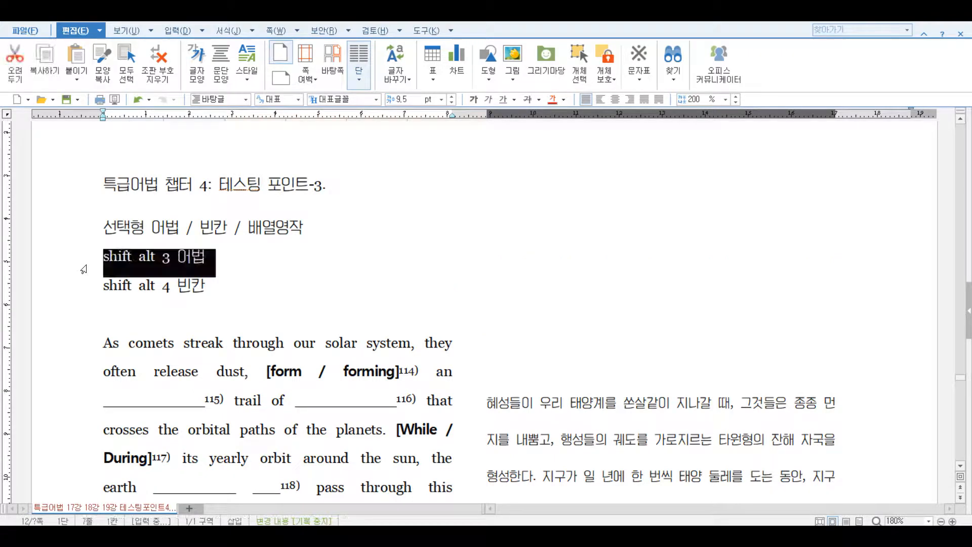
left_click(84, 292)
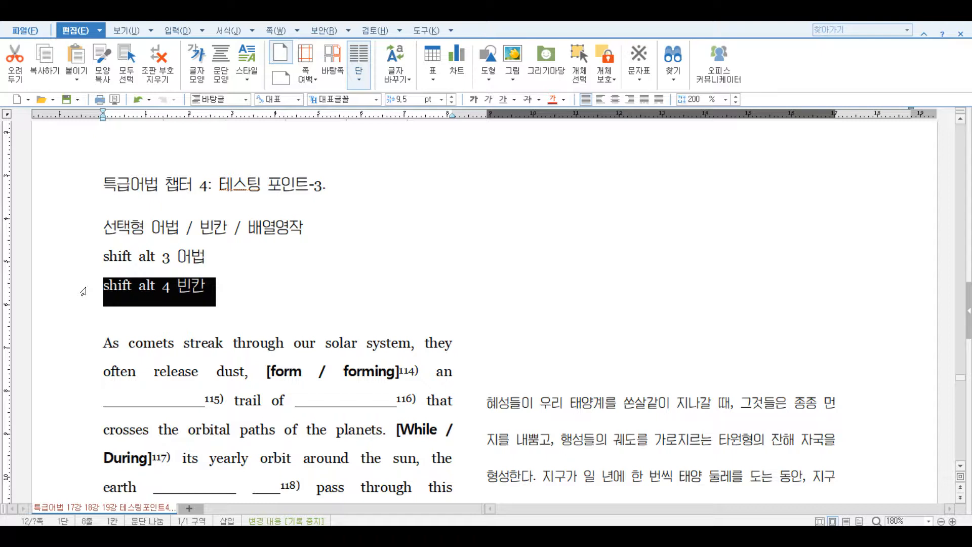
Turn "which" after "the same thing happens," into a bracketed choice with an answer endnote using the 어법 macro
scroll(174, 297, "down", 6)
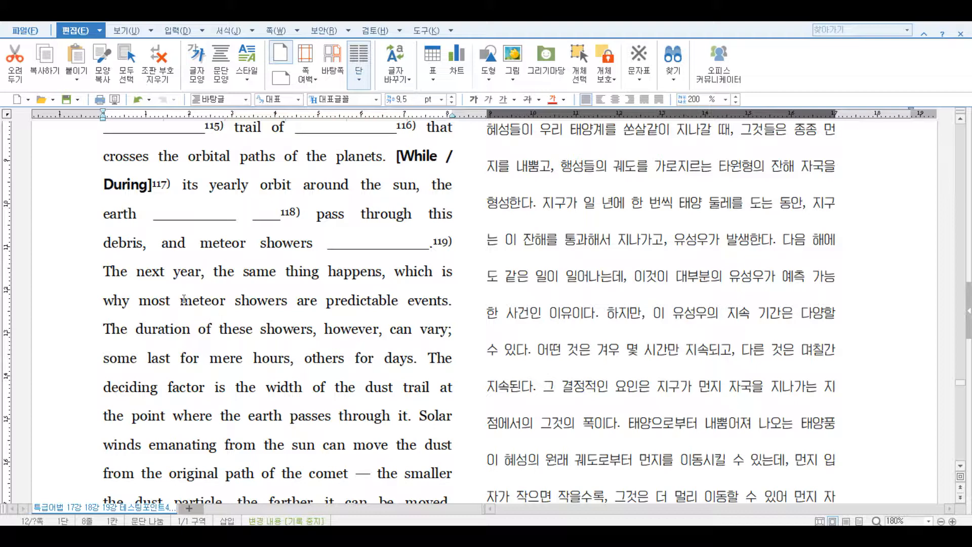
left_click(103, 273)
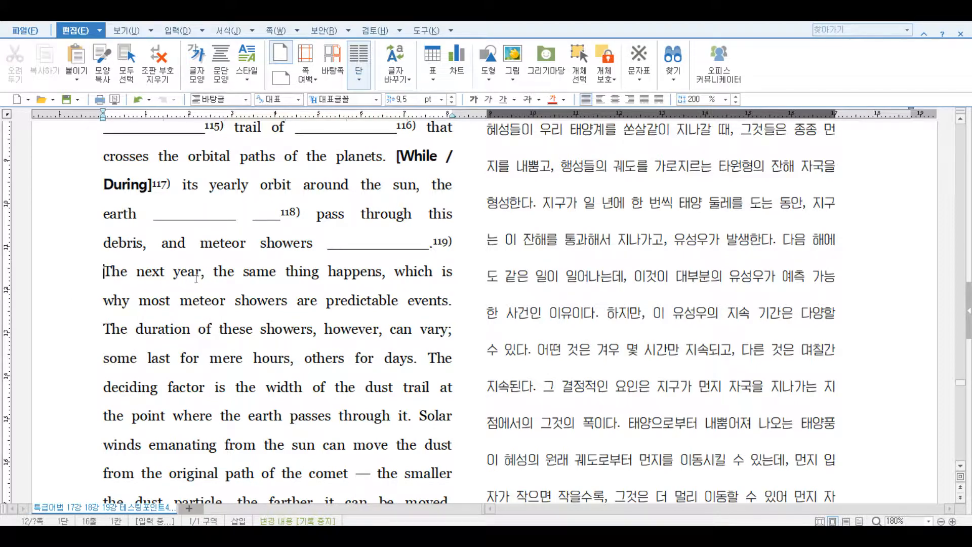
double_click(397, 276)
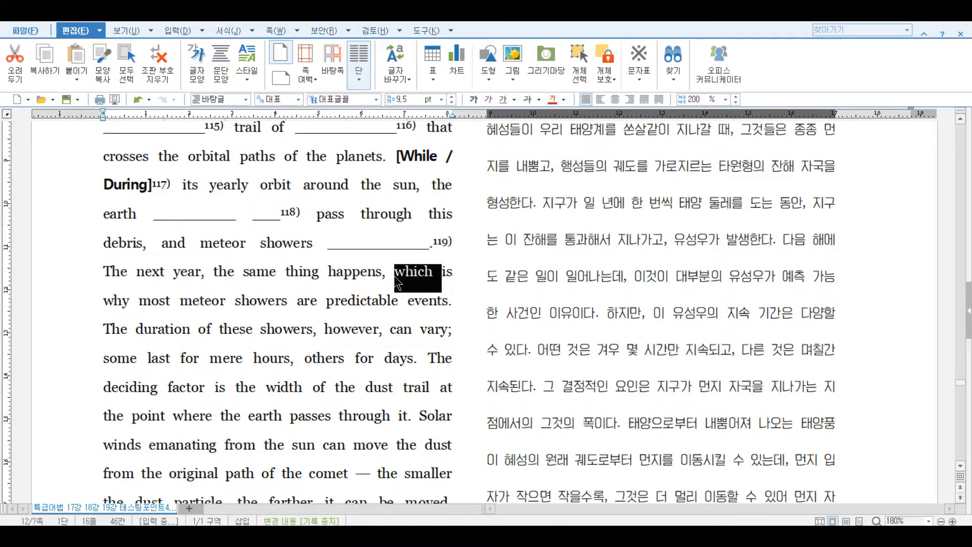
key("F12")
key("Escape")
type("[which / which]")
Replace the first option of the bracketed "which" choice with "what" and check the answer in its endnote
left_click(398, 276)
key("Delete")
key("Delete")
key("Delete")
type("what")
key("Delete")
key("Delete")
double_click(148, 302)
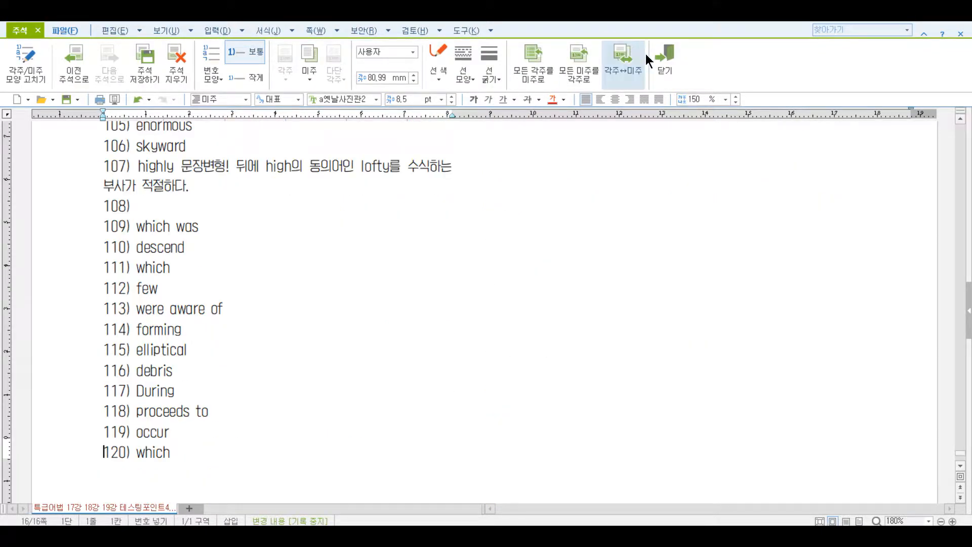
left_click(663, 62)
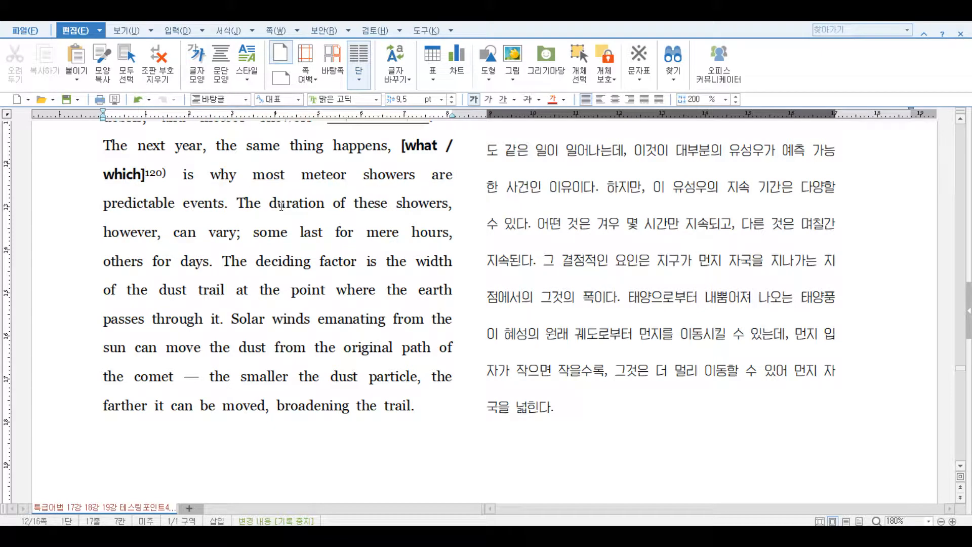
Replace "duration" with a blank using the 빈칸 macro, and turn "others" before "for days" into a bracketed choice with the 어법 macro
double_click(272, 205)
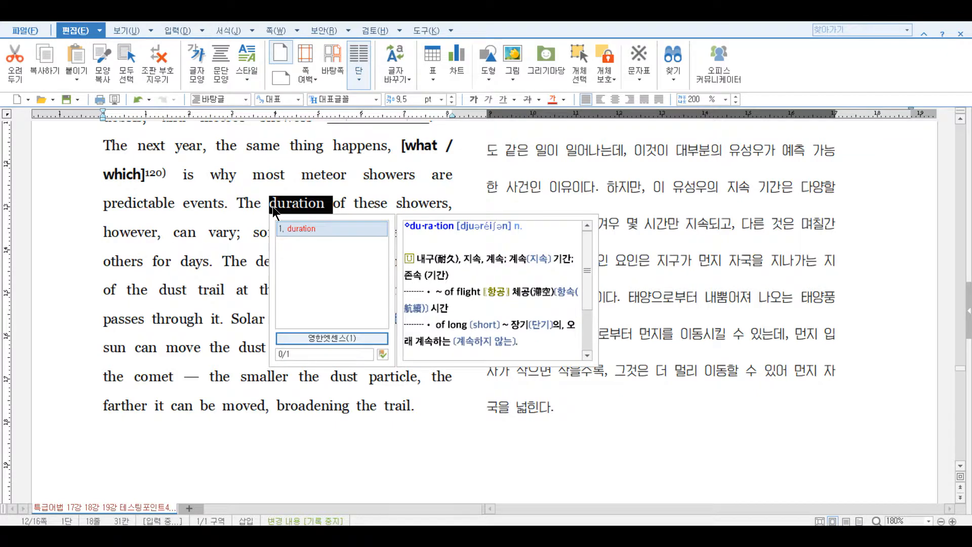
key("alt+shift+1")
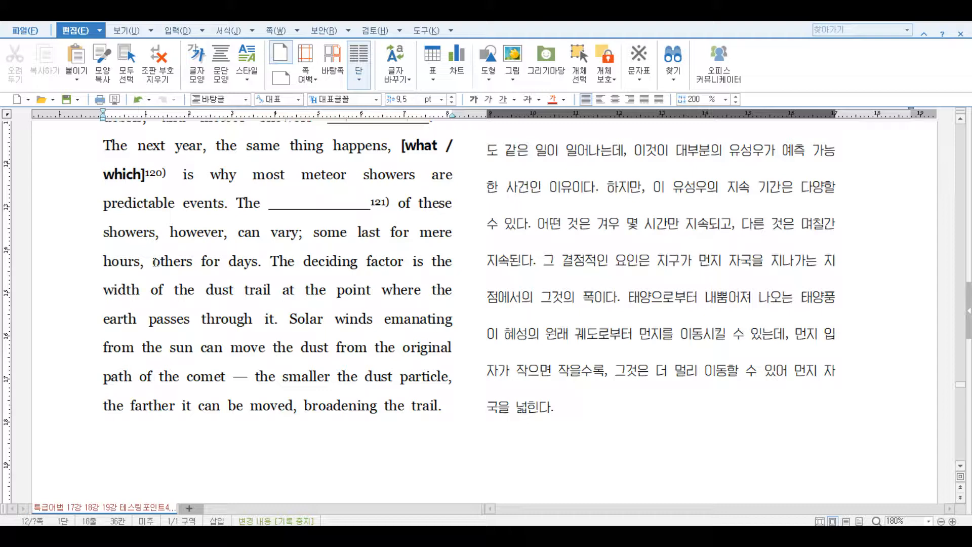
double_click(153, 267)
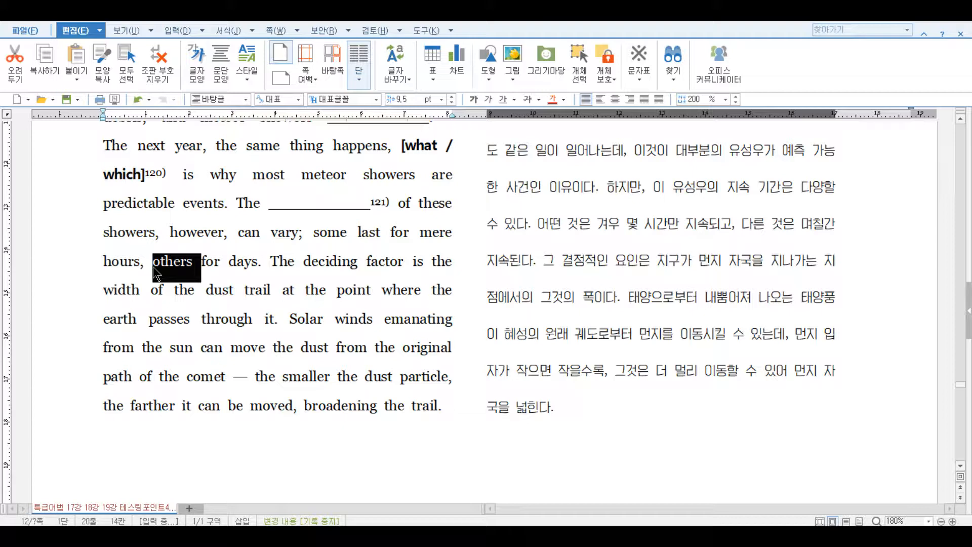
type("[others / others]")
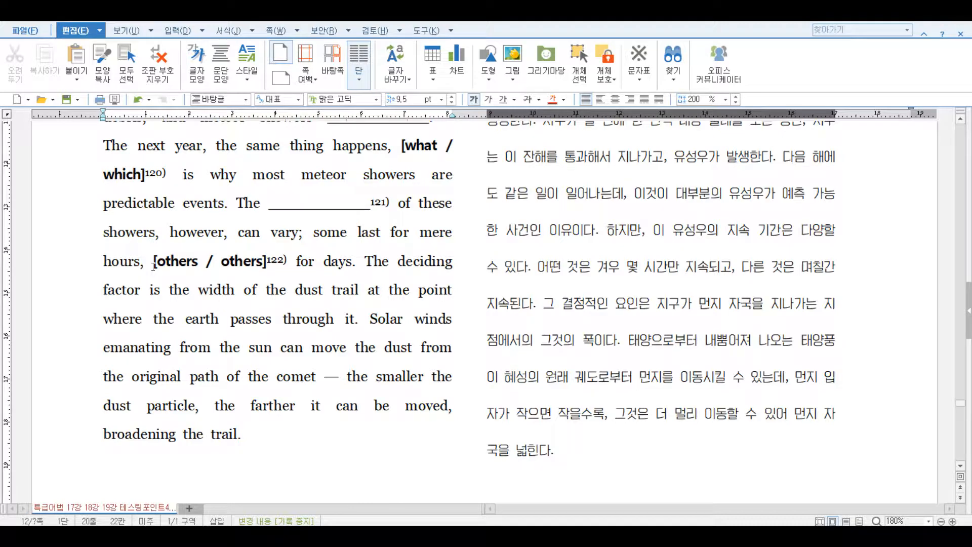
Change the second option of the bracketed "others / others" choice to "the others"
key("Left")
key("Left")
key("Left")
key("Left")
key("Left")
key("Left")
type("t")
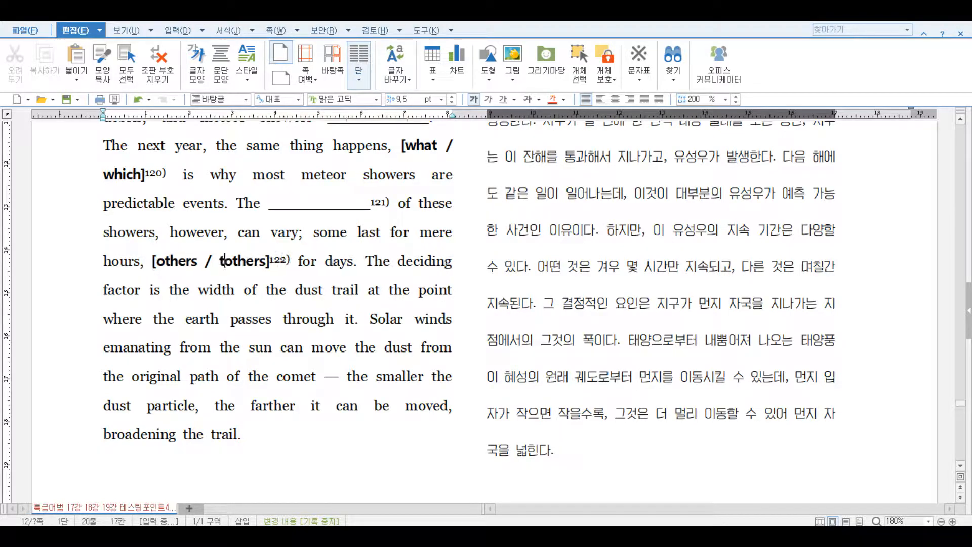
type("he")
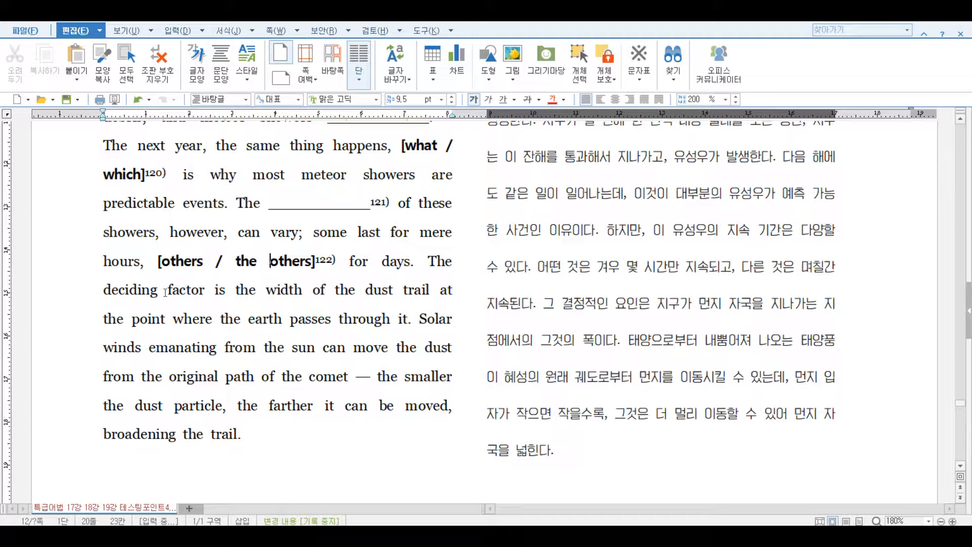
Replace "deciding factor" with two underscore blanks and paste the original words into a new endnote as the answer
left_click_drag(103, 293, 207, 294)
key("ctrl+c")
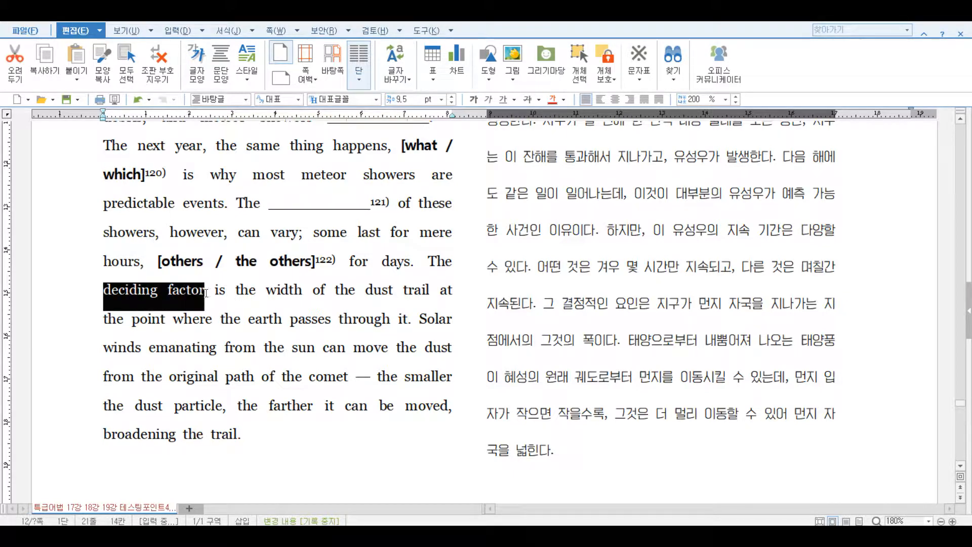
type("________________")
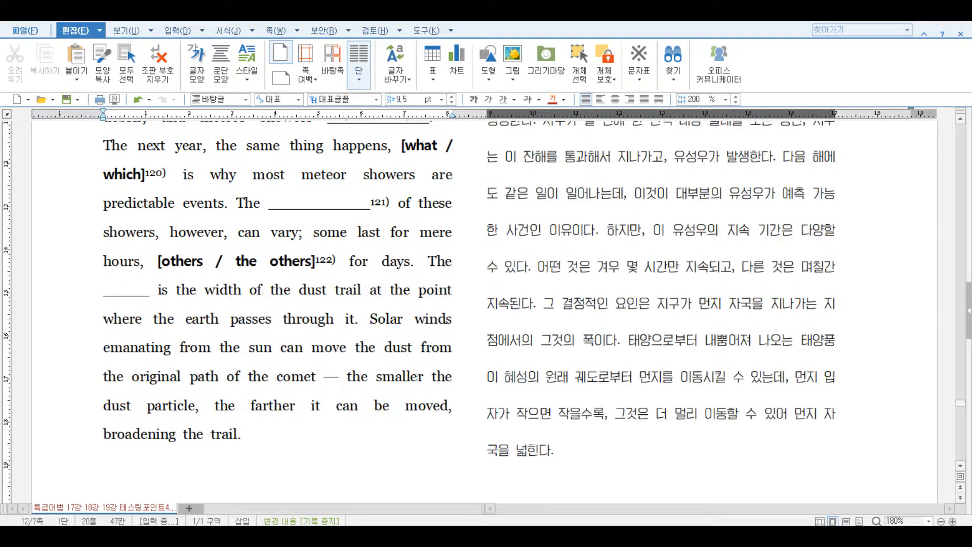
key("BackSpace")
key("BackSpace")
key("BackSpace")
type("____")
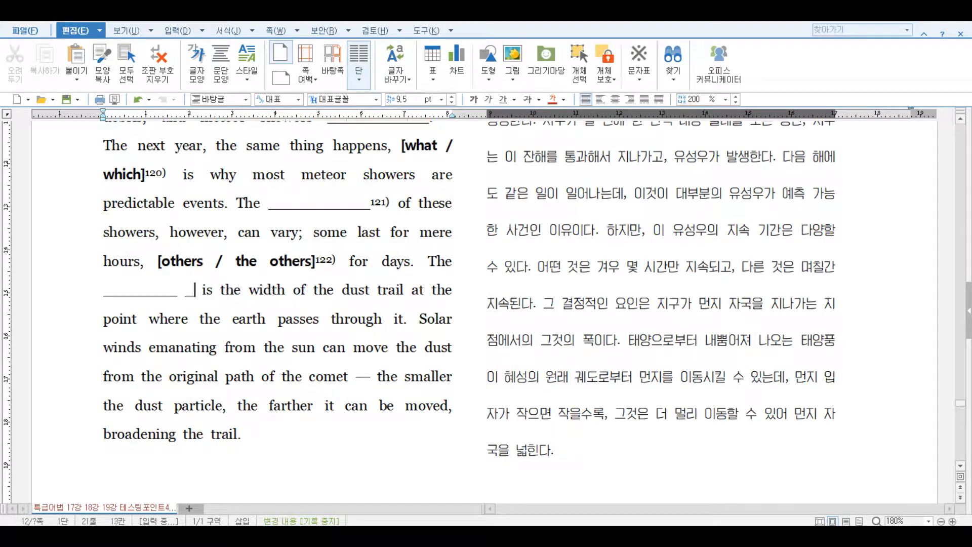
type("_________")
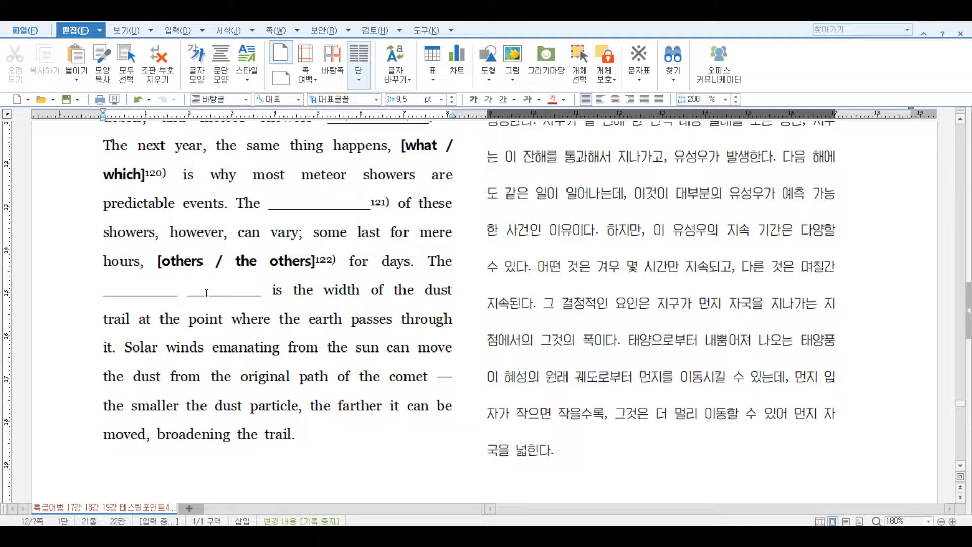
key("ctrl+n")
key("e")
key("ctrl+v")
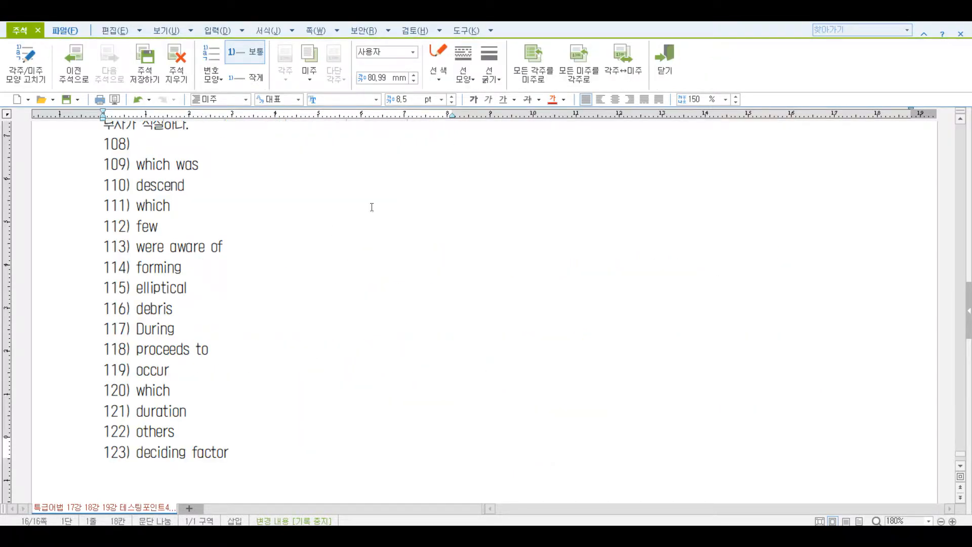
left_click(665, 60)
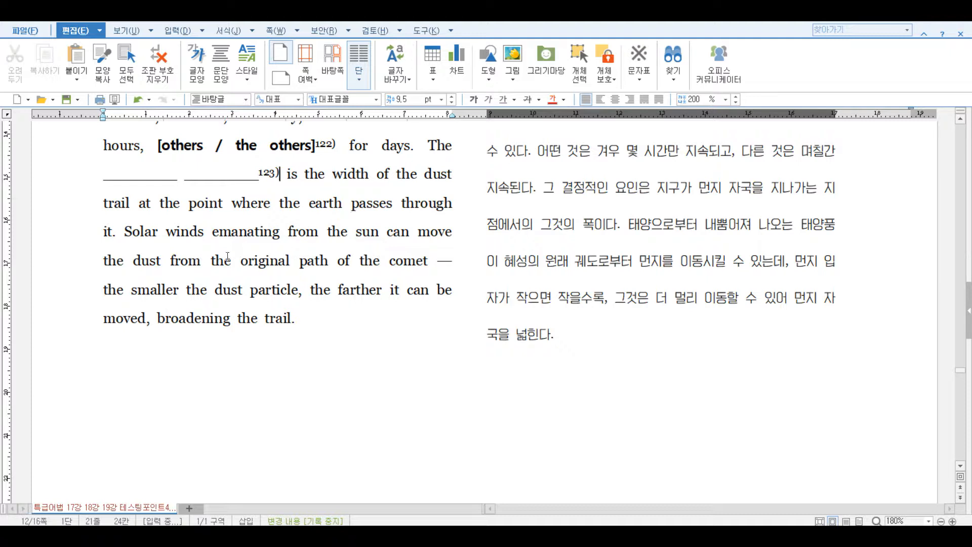
Replace "emanating" and "broadening" with blanks and answer endnotes using the 빈칸 macro
left_click_drag(213, 236, 281, 245)
left_click(226, 238)
double_click(224, 236)
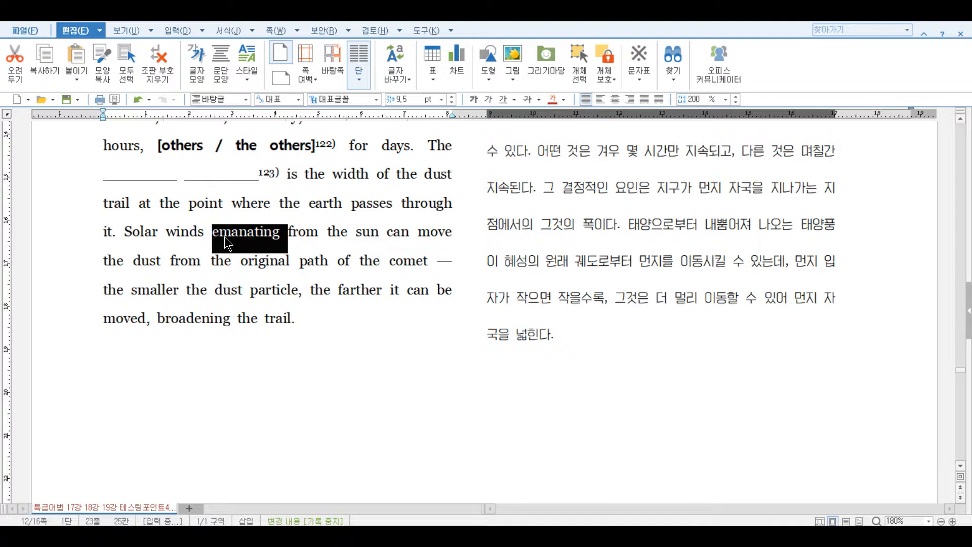
key("ctrl+v")
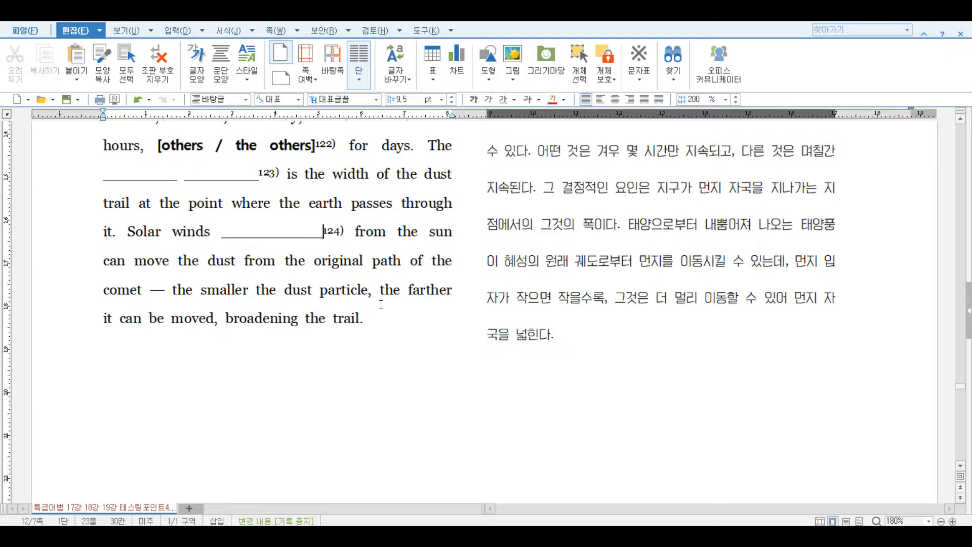
double_click(227, 322)
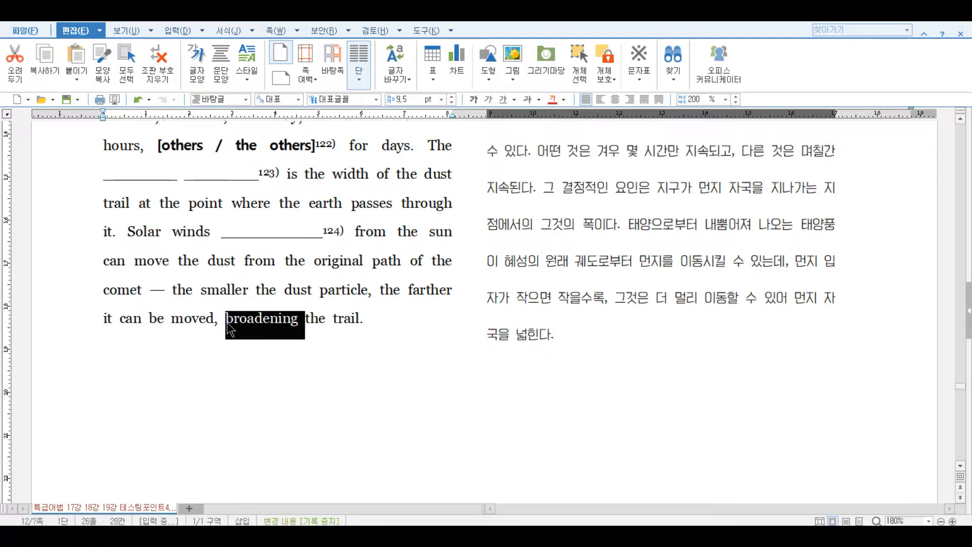
key("alt+shift+1")
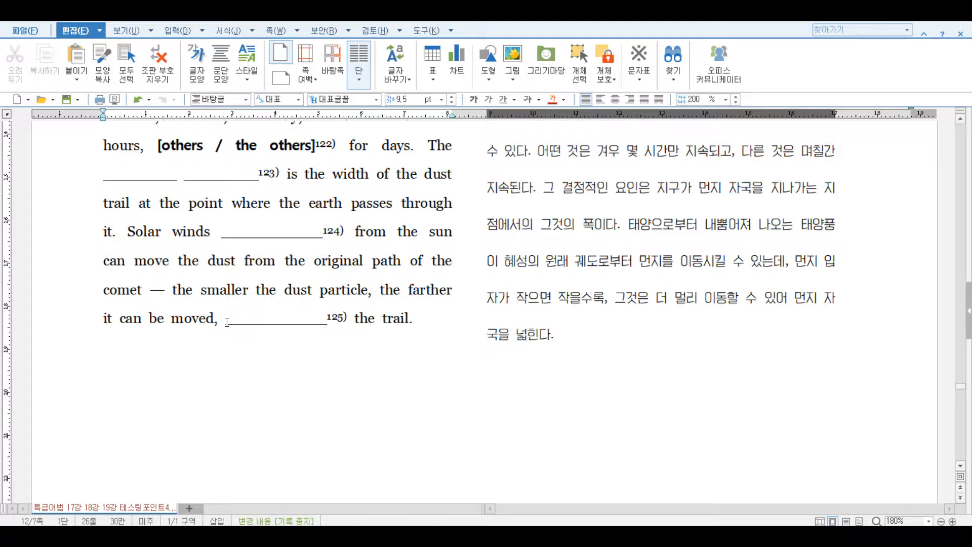
Turn "farther" before "it can be moved" into a bracketed choice with the 어법 macro, changing its second option to "further"
left_click(409, 294)
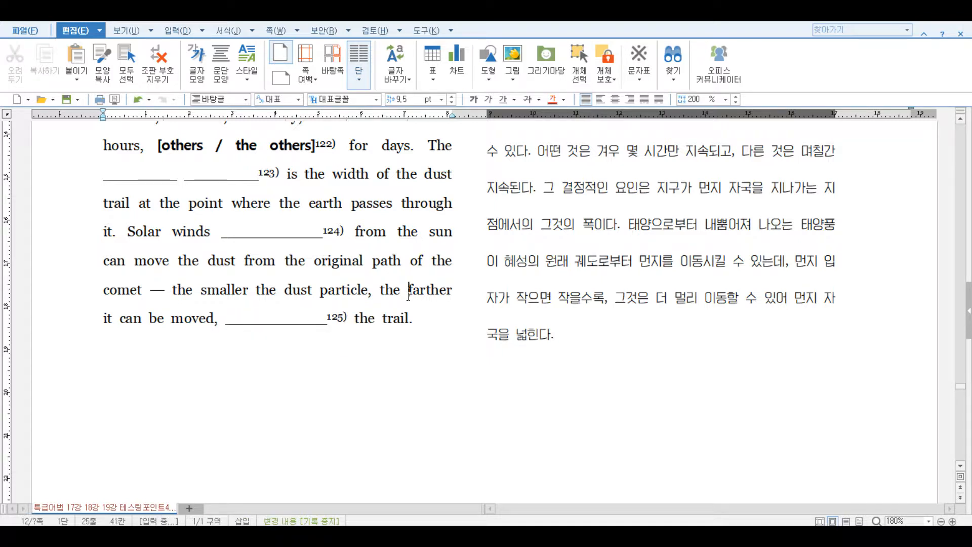
double_click(409, 293)
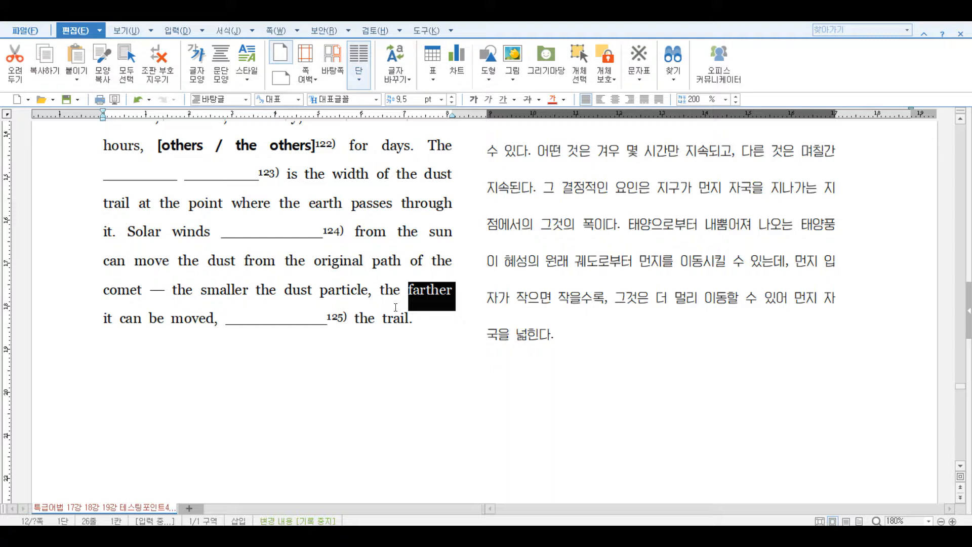
type("[farther / farther]")
key("Left")
key("Left")
key("Left")
key("Left")
key("Left")
key("Left")
key("Left")
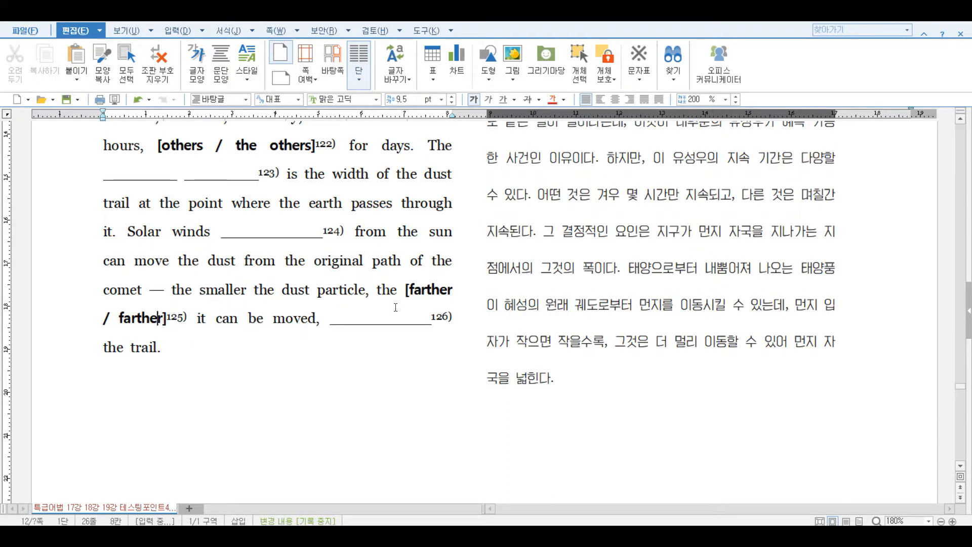
key("BackSpace")
type("u")
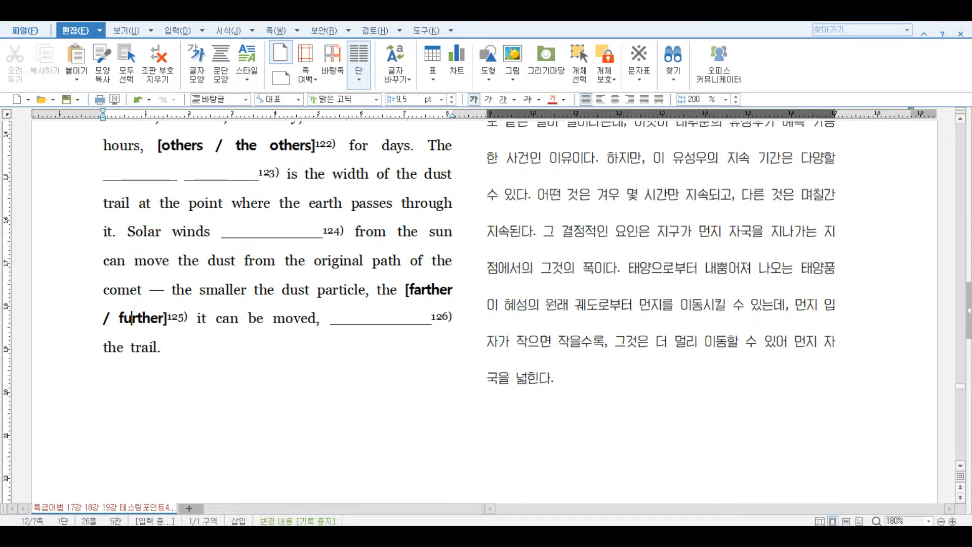
Set the font of the whole English passage to 대표글꼴
scroll(509, 323, "up", 8)
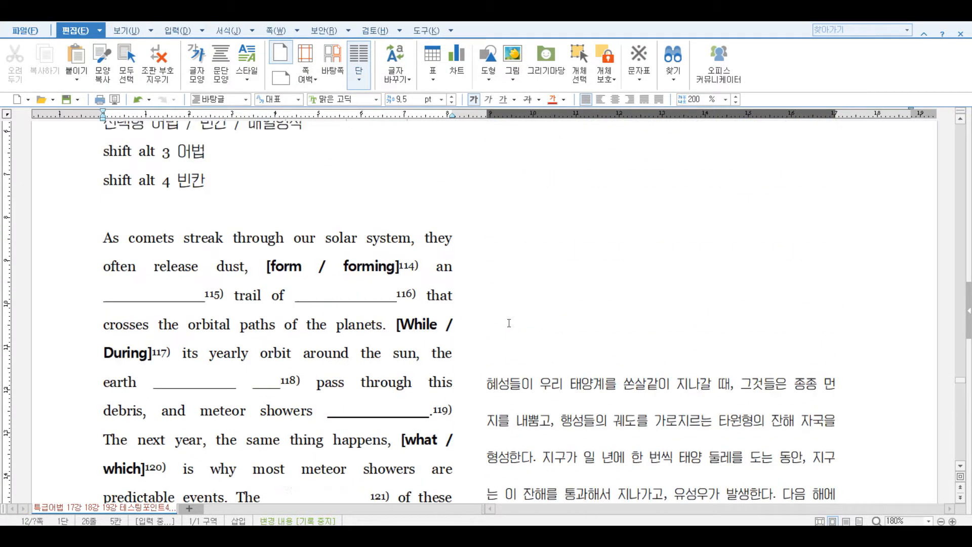
scroll(509, 323, "down", 4)
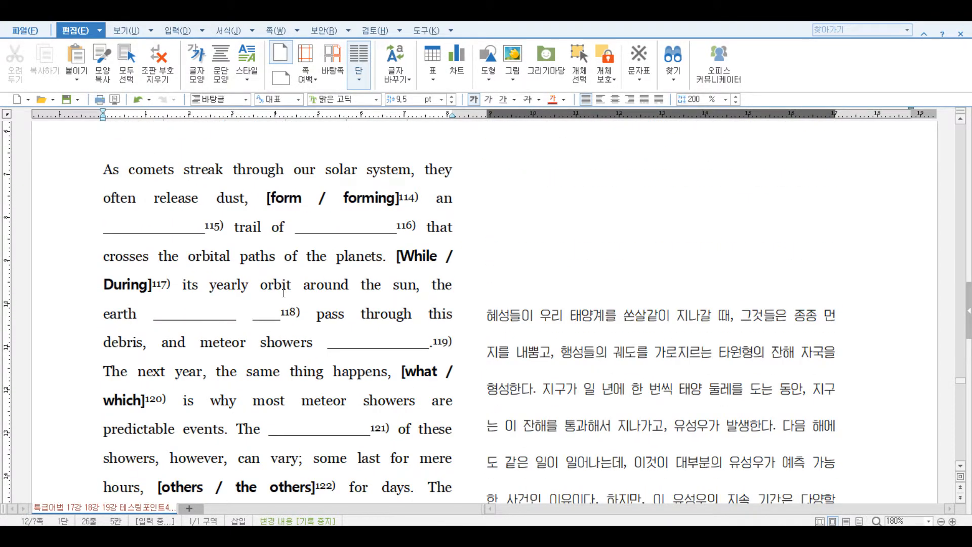
scroll(283, 293, "down", 2)
scroll(281, 295, "up", 5)
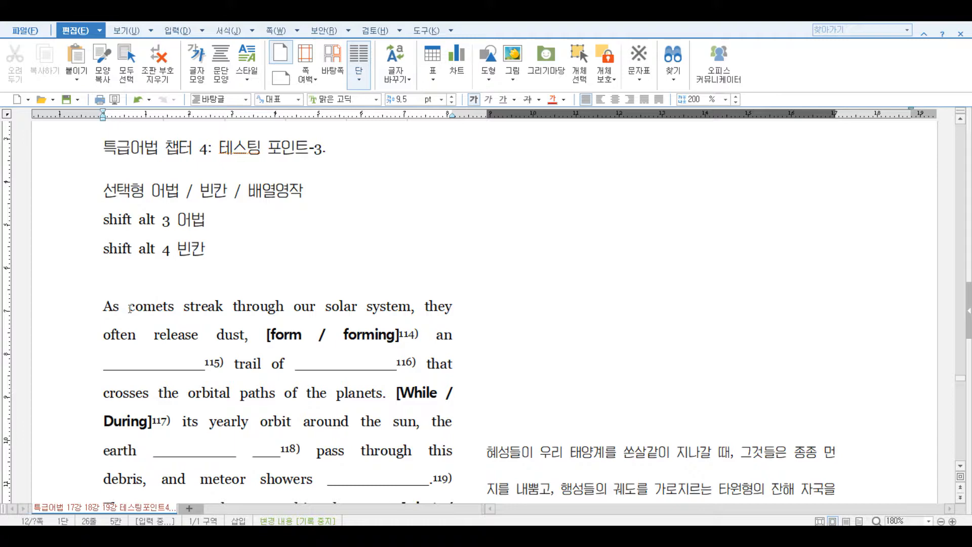
left_click(284, 340)
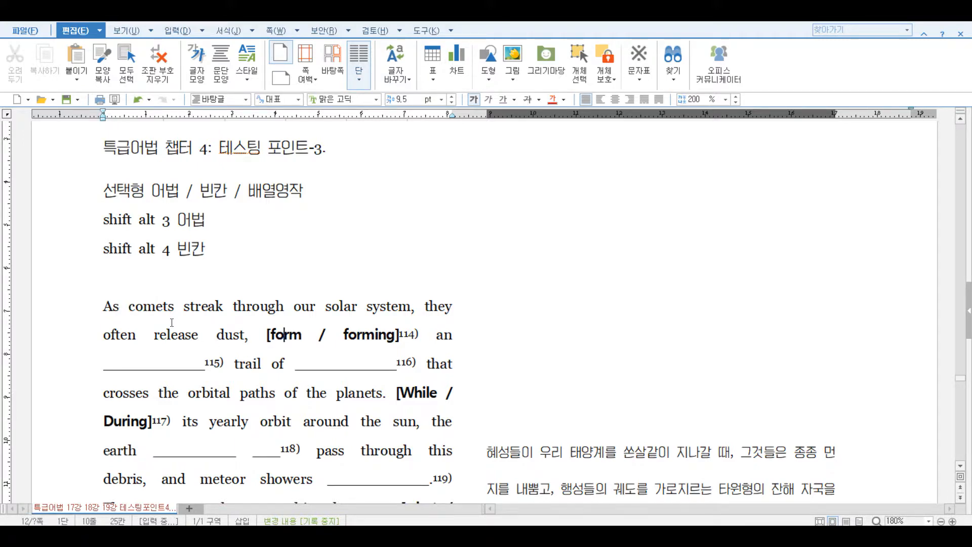
scroll(167, 334, "down", 3)
scroll(167, 275, "up", 3)
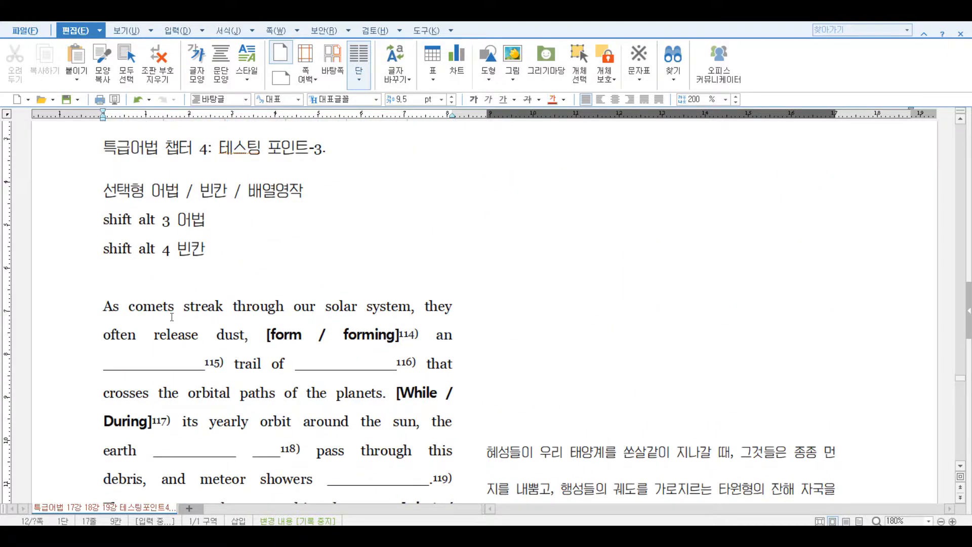
triple_click(164, 308)
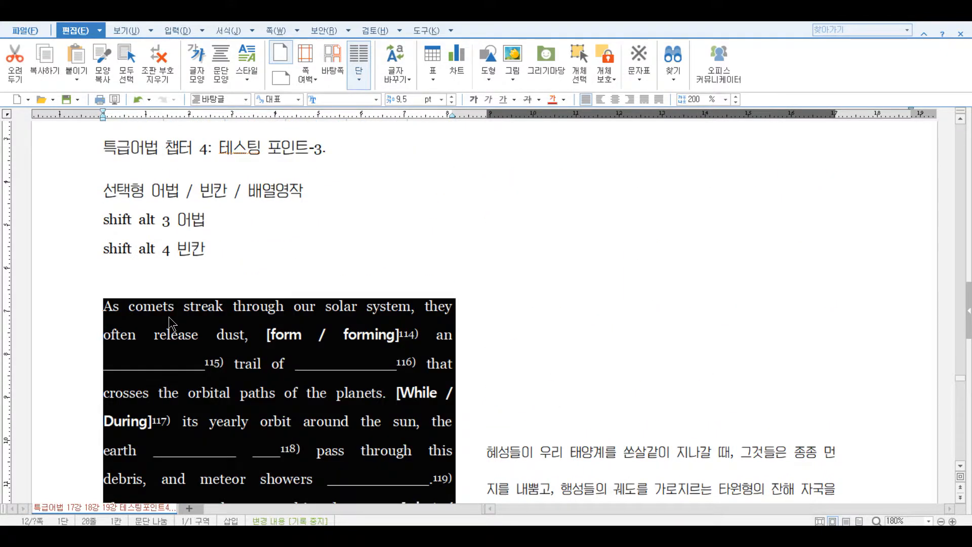
left_click(376, 99)
left_click(359, 120)
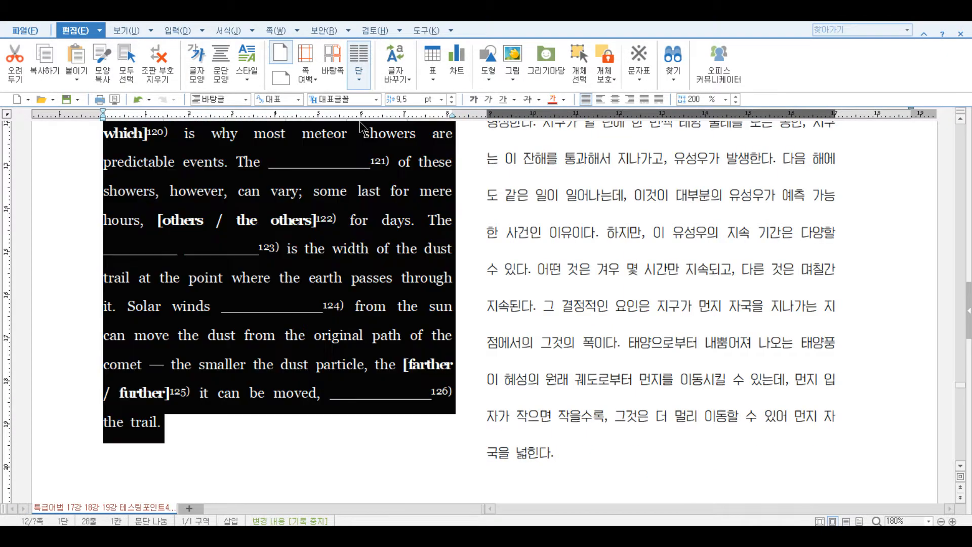
scroll(253, 304, "up", 4)
left_click(222, 233)
scroll(328, 350, "up", 3)
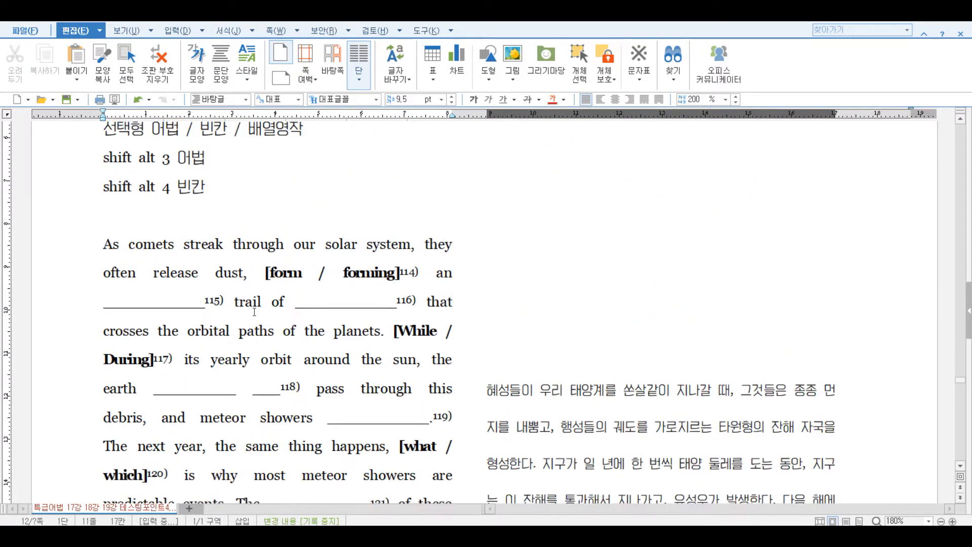
Remove the bold formatting from the entire English passage, including the bracketed choices
scroll(302, 344, "down", 7)
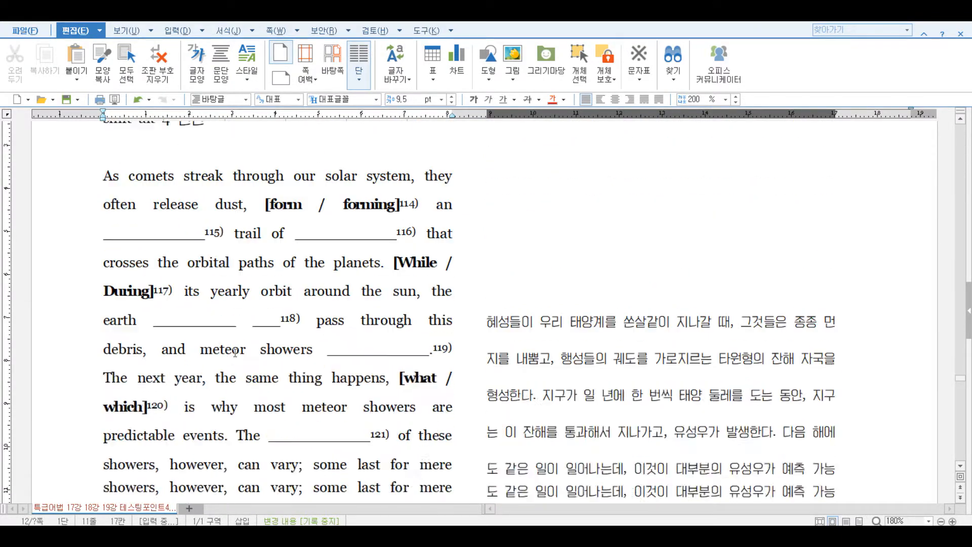
scroll(236, 349, "up", 7)
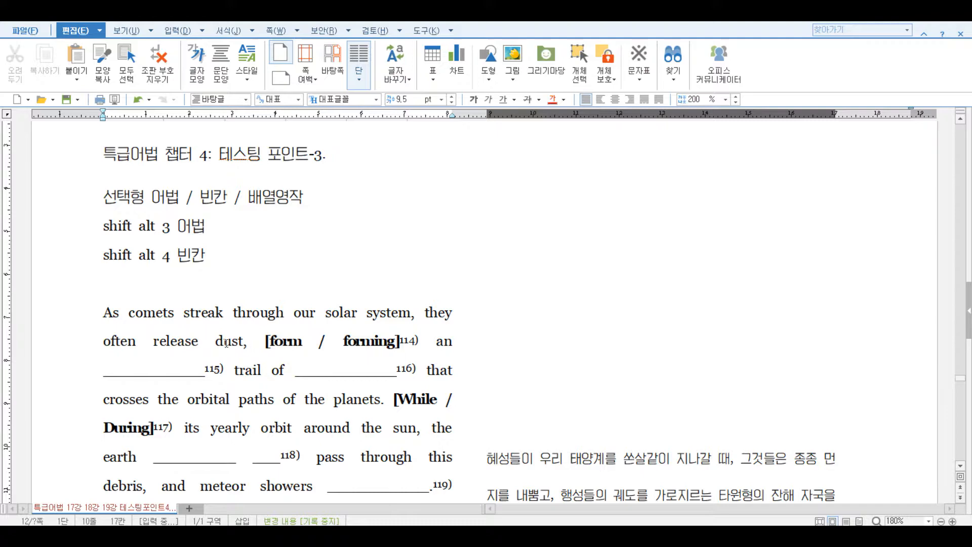
triple_click(227, 342)
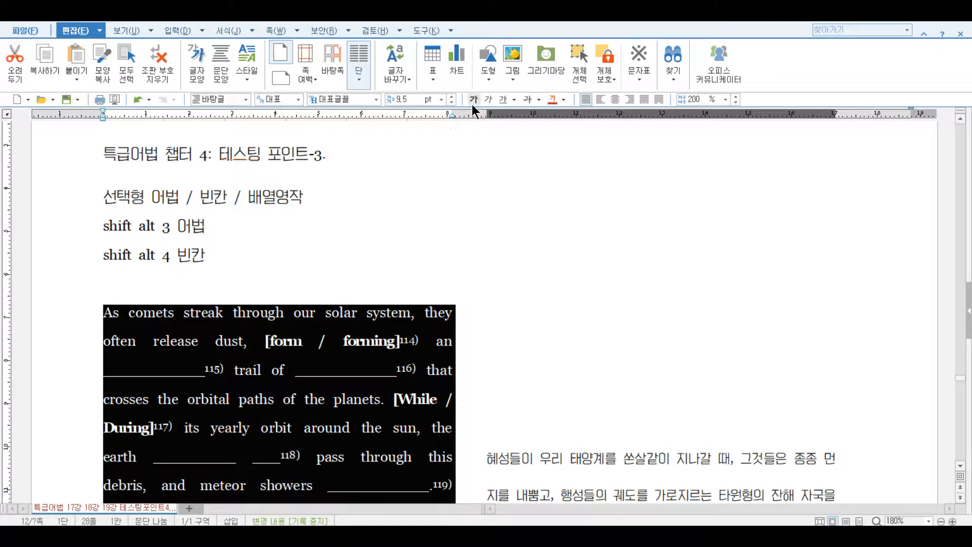
scroll(477, 98, "down", 8)
left_click(369, 190)
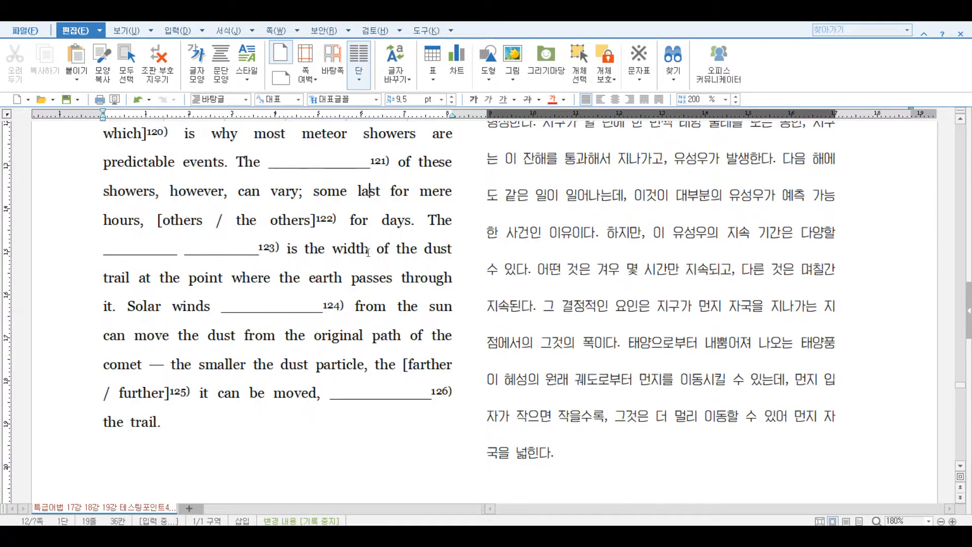
Highlight the line "선택형 어법 / 빈칸 / 배열영작" above the passage, and separately its last item "배열영작"
scroll(365, 244, "up", 6)
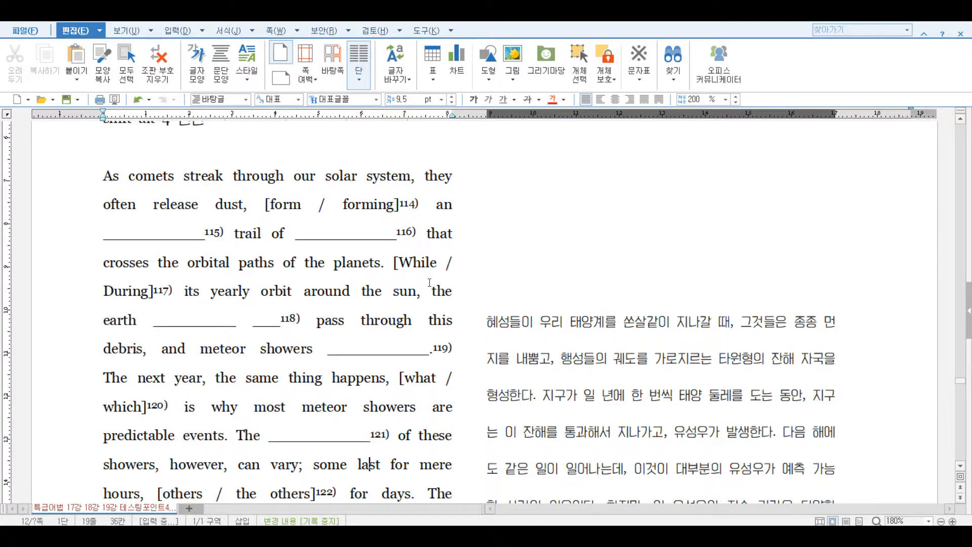
scroll(429, 282, "up", 4)
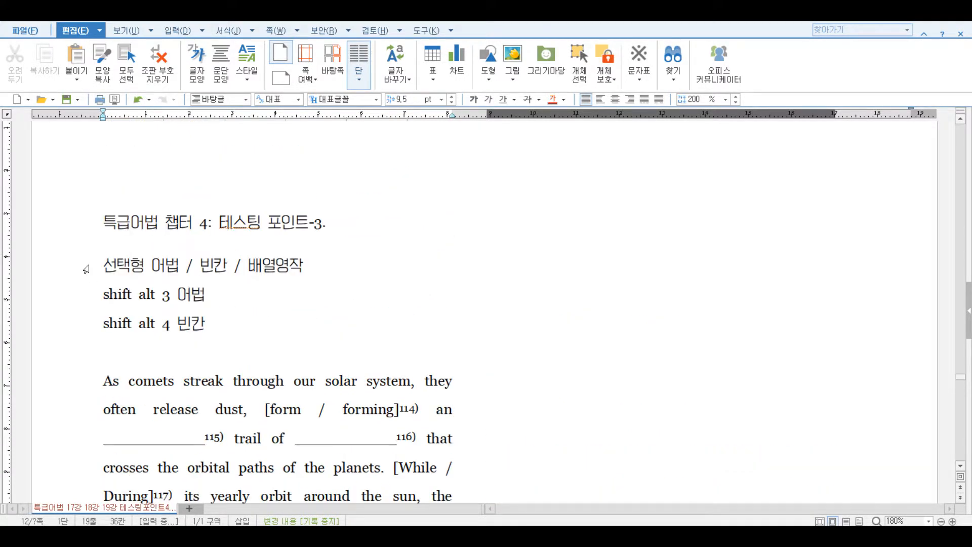
left_click(86, 273)
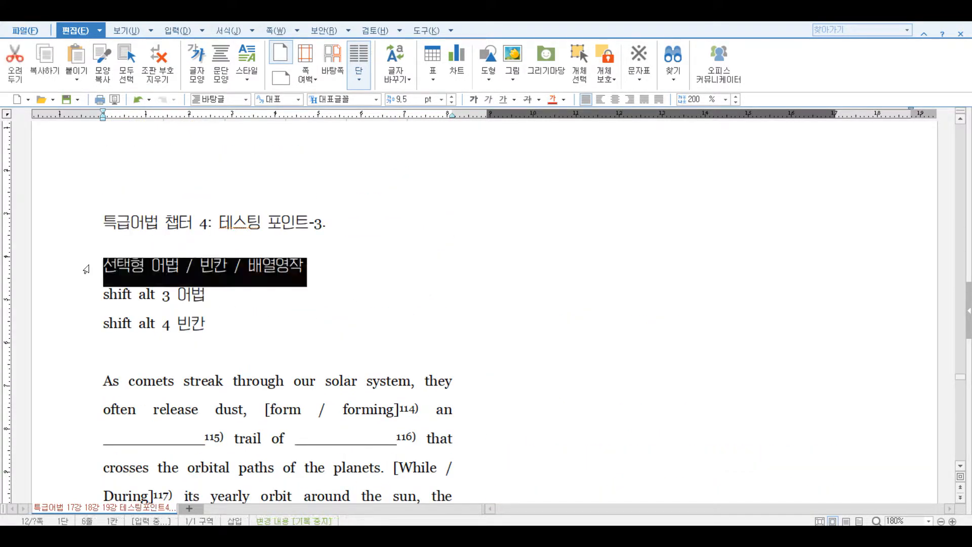
left_click(215, 266)
left_click_drag(250, 267, 308, 267)
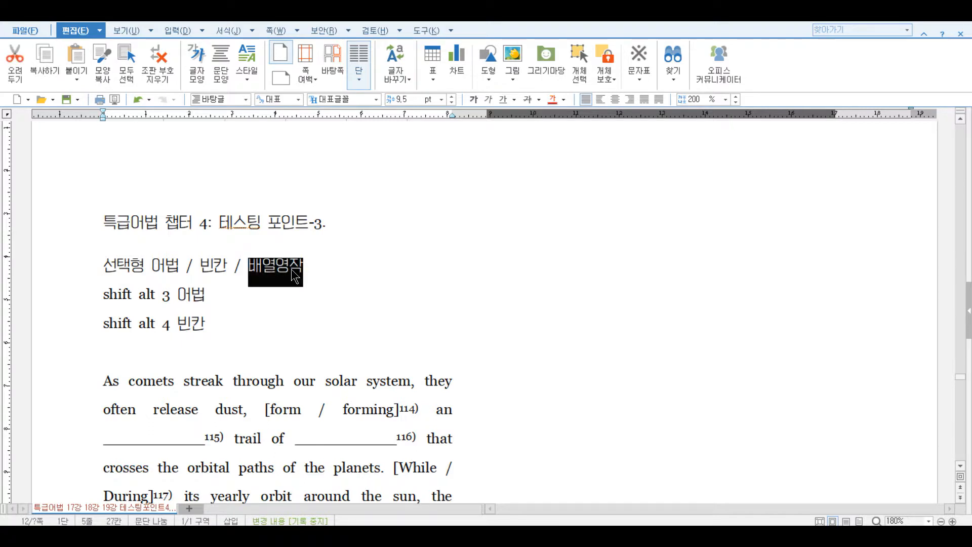
left_click(295, 277)
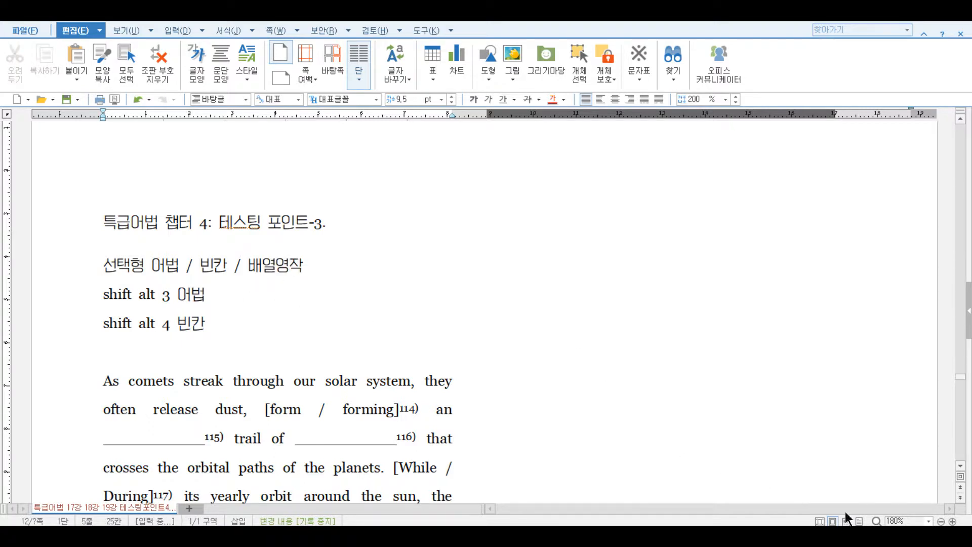
Open the word-mixing program 랜덤 문자열 섞기 from the desktop and switch back to the Hangul document
key("super+d")
double_click(359, 468)
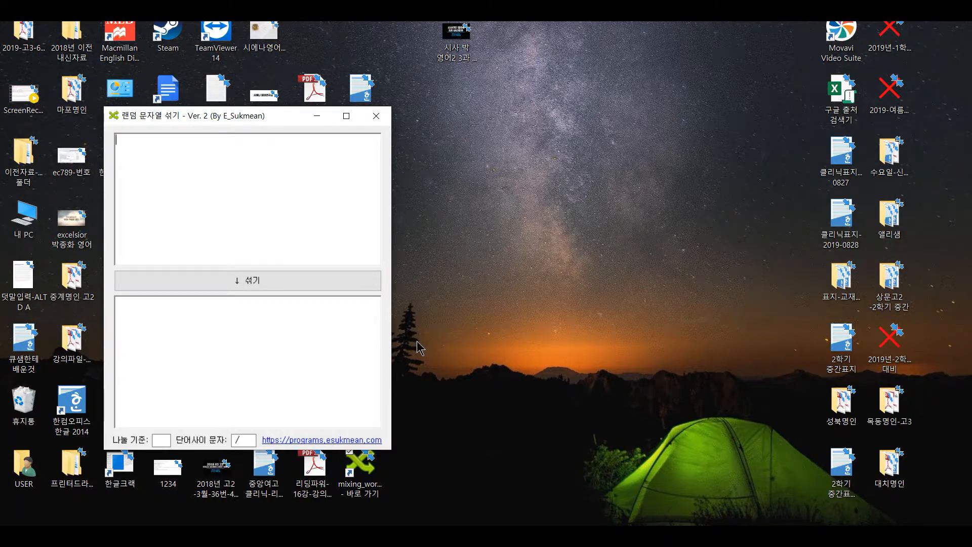
key("alt+Tab")
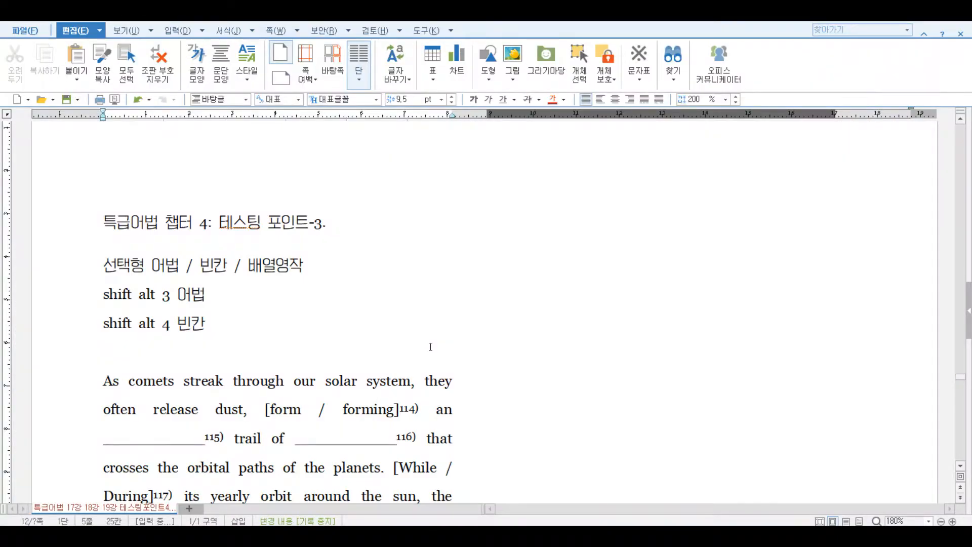
Copy the first sentence of the 테스팅 포인트-4 passage, "In an experiment, … neutral characters.", and switch to the word-mixing program 랜덤 문자열 섞기
scroll(430, 341, "down", 5)
scroll(430, 341, "down", 10)
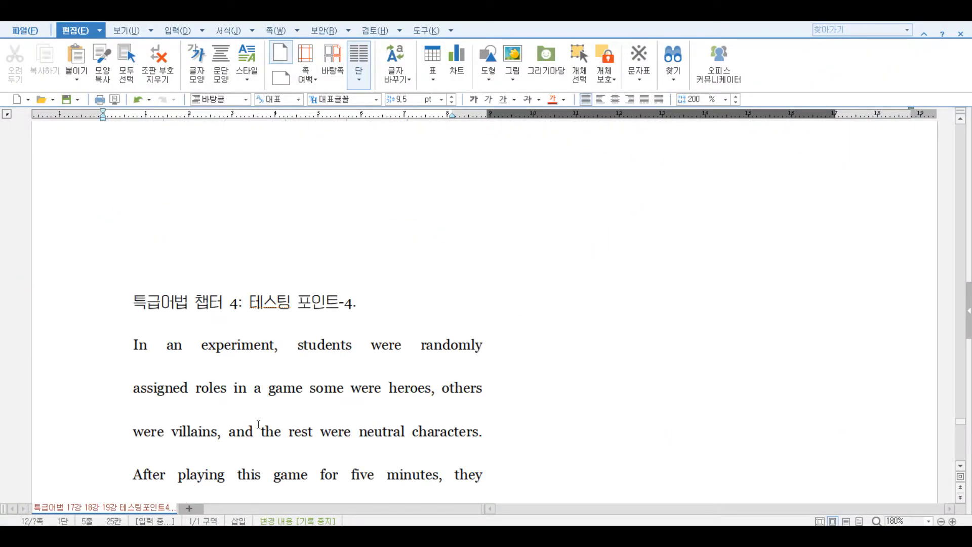
double_click(105, 359)
left_click(170, 409)
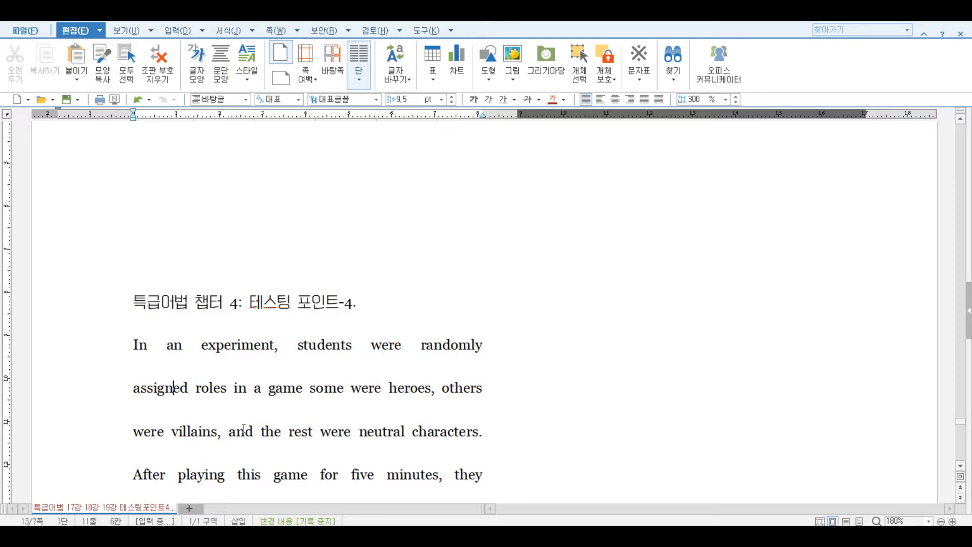
left_click_drag(482, 438, 120, 345)
key("ctrl+c")
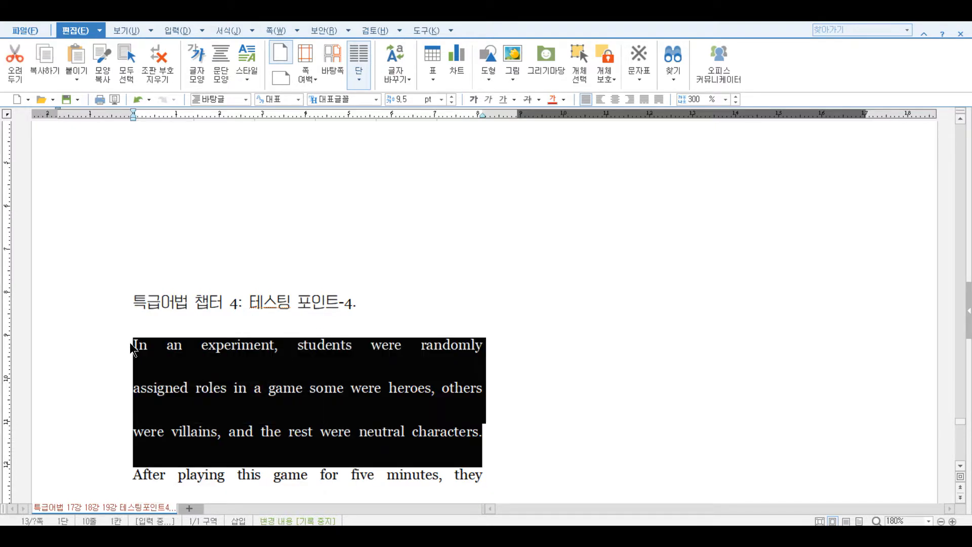
key("alt+Tab")
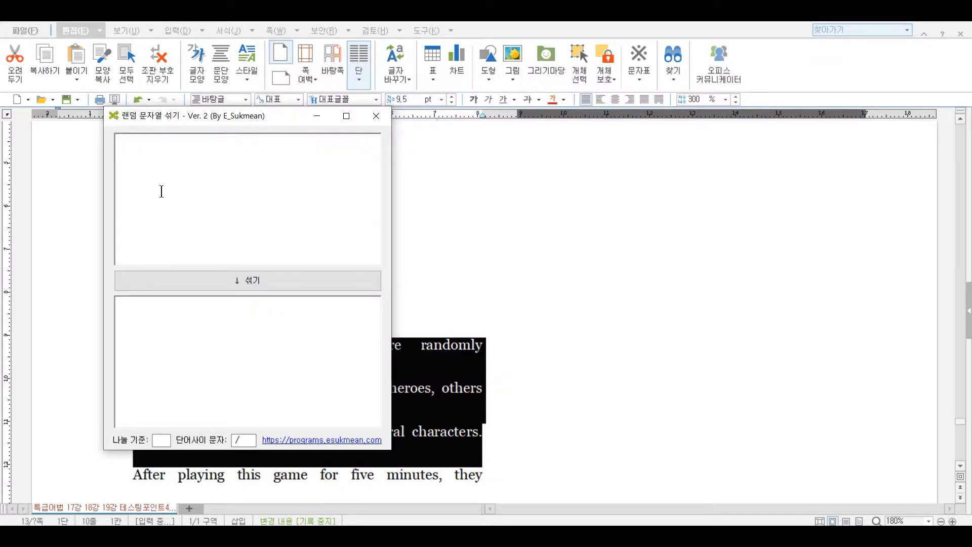
Paste the sentence into the word-mixing program, shuffle its words several times and copy the slash-separated result
key("ctrl+v")
left_click(201, 281)
left_click(200, 281)
left_click(200, 281)
left_click(200, 281)
left_click(201, 281)
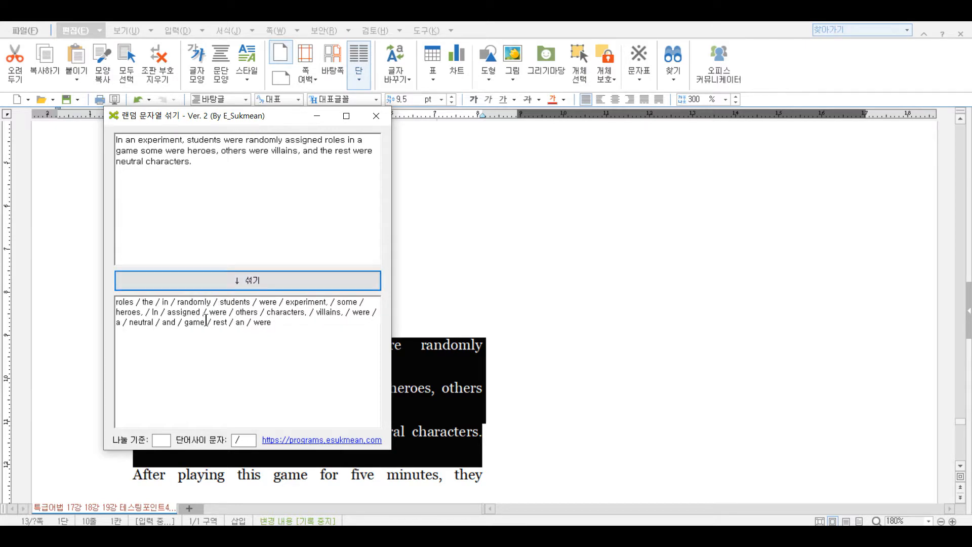
left_click(206, 322)
key("ctrl+a")
key("ctrl+c")
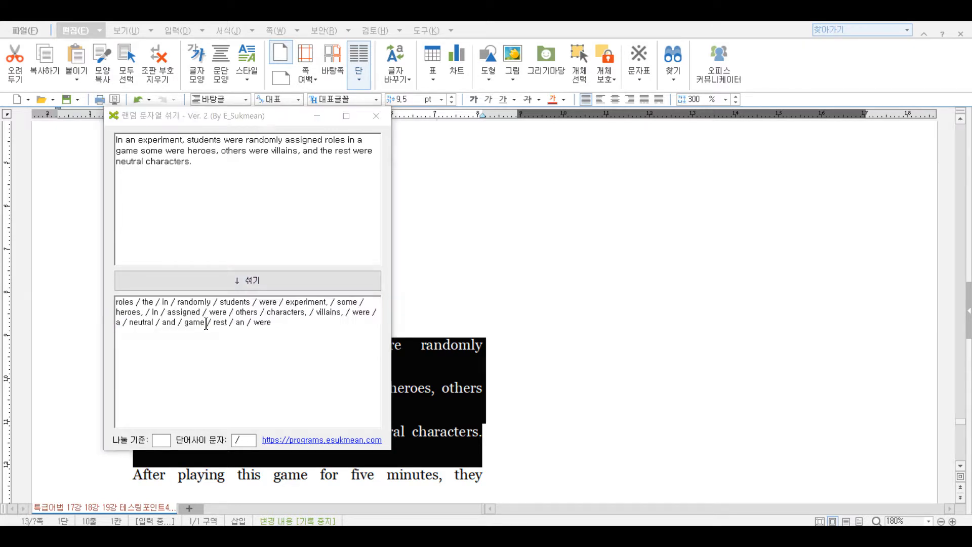
Try pasting the shuffled words into the column beside the passage in the 텍스트 문서 format, and undo the paste
key("Escape")
left_click(576, 345)
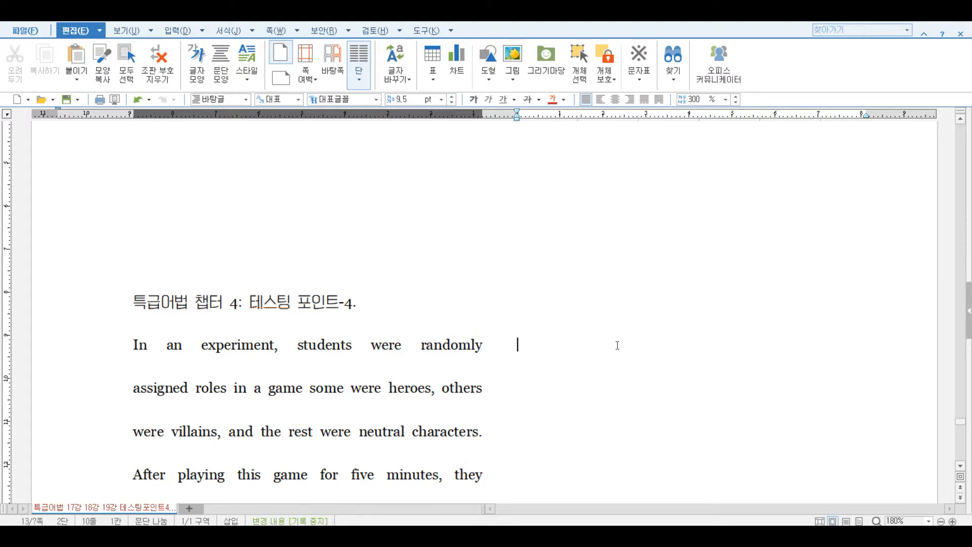
key("ctrl+alt+v")
key("Down")
key("Down")
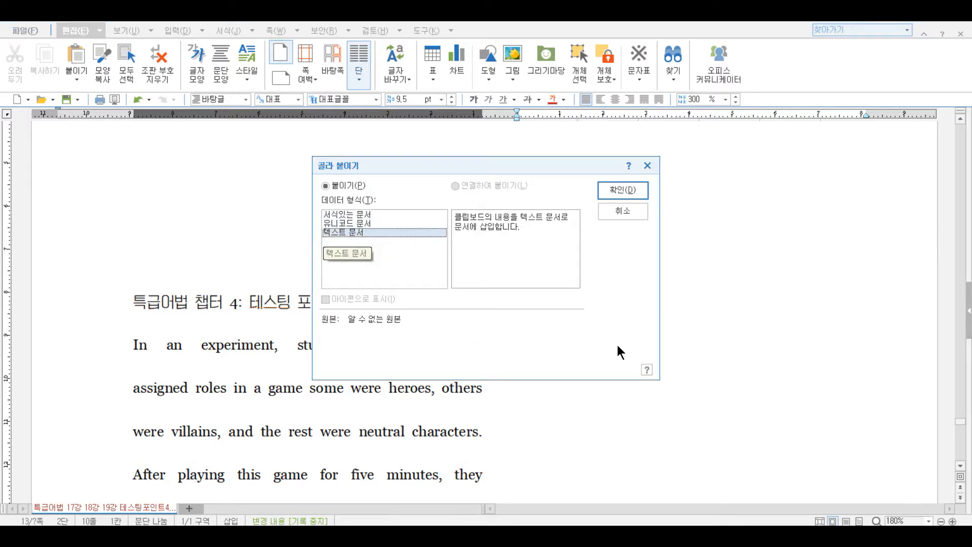
key("Return")
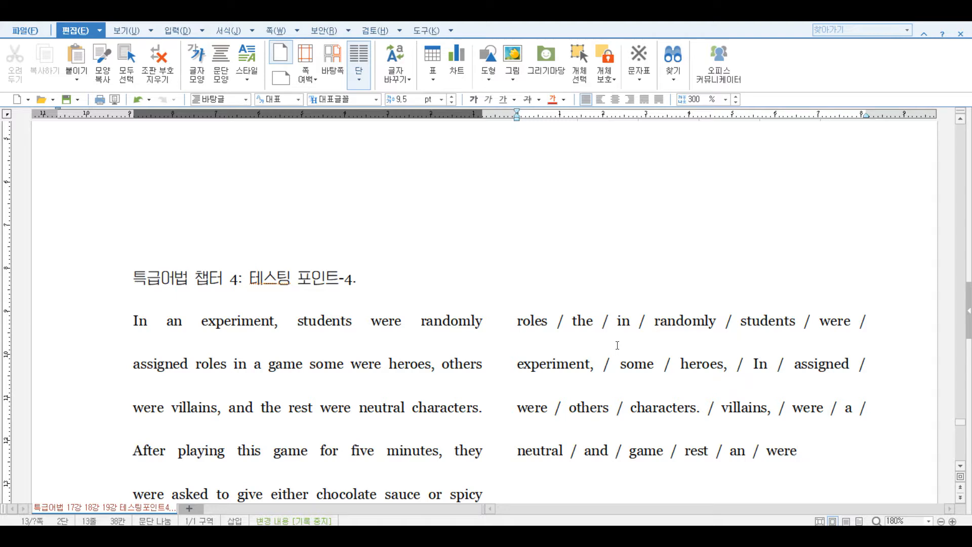
key("ctrl+z")
left_click_drag(133, 324, 478, 427)
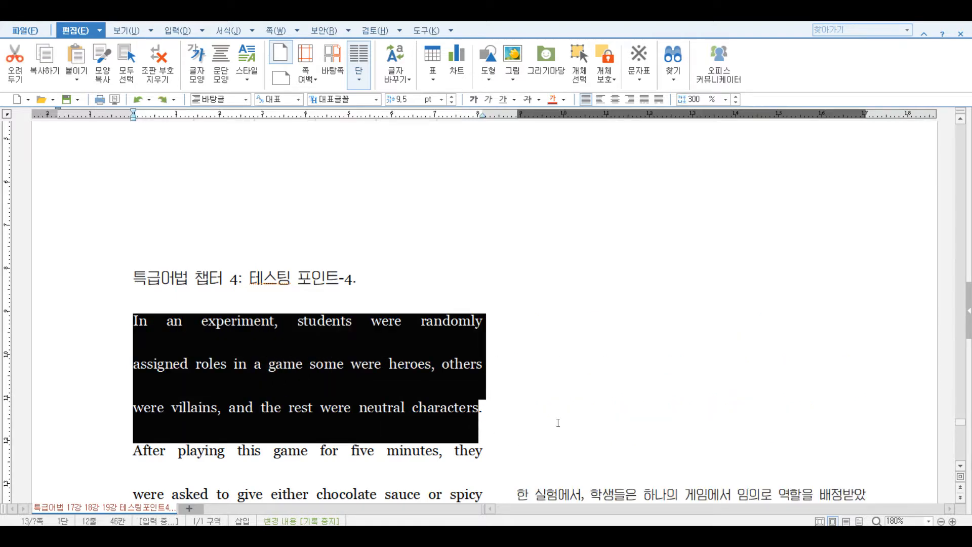
left_click(606, 419)
scroll(605, 419, "up", 5)
scroll(583, 400, "up", 10)
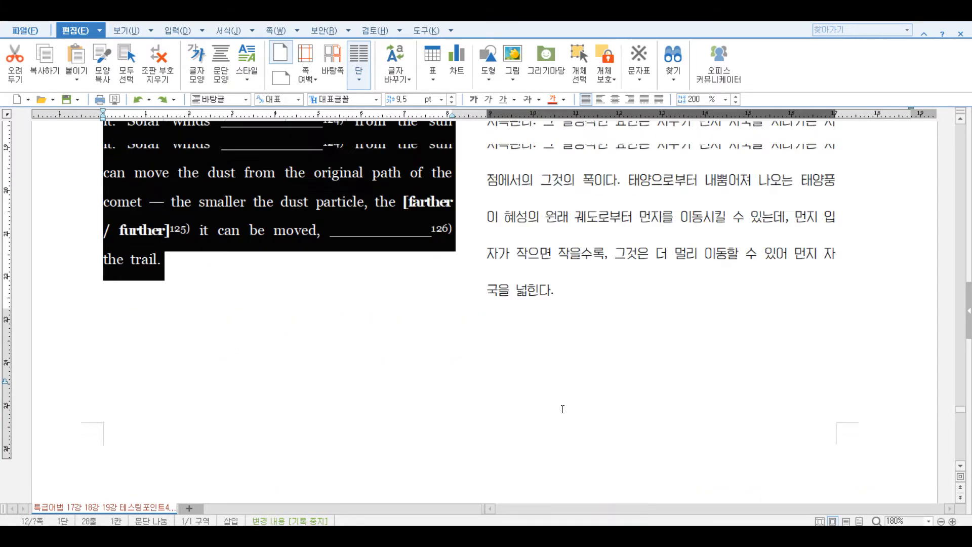
left_click(167, 96)
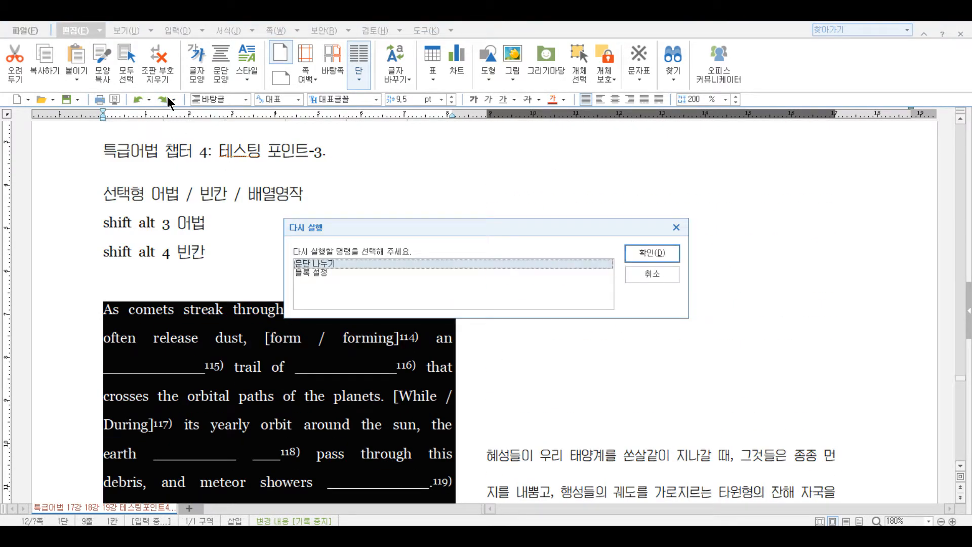
left_click(644, 274)
scroll(637, 337, "down", 10)
scroll(637, 338, "down", 8)
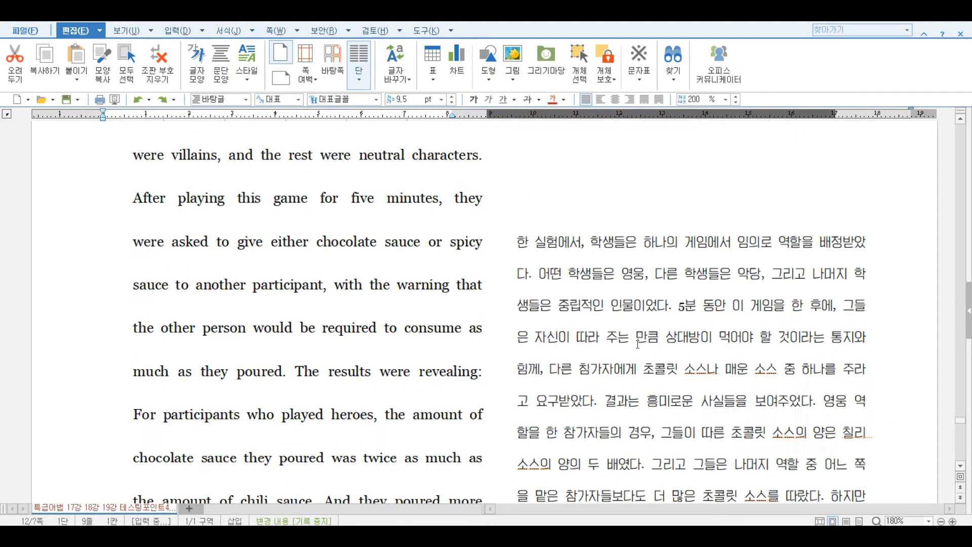
Insert a page break in the blank area above the heading "특급어법 챕터 4: 테스팅 포인트-4."
scroll(206, 244, "up", 8)
left_click(199, 231)
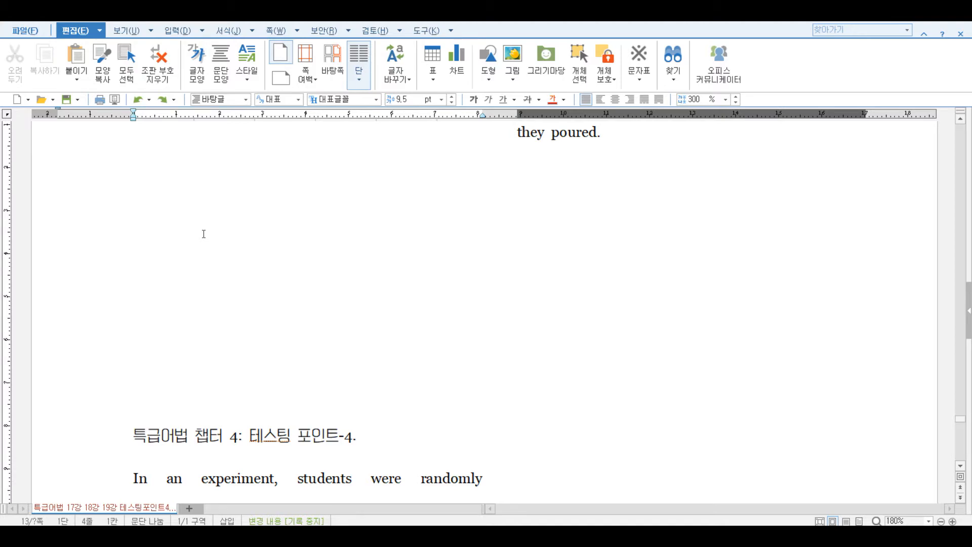
key("ctrl+Return")
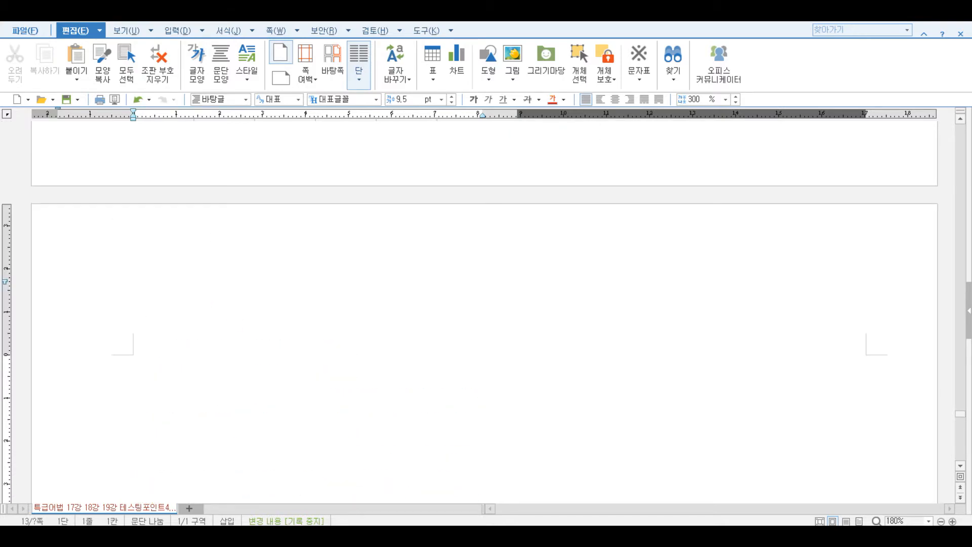
Copy the sentence from "In an experiment" to "neutral characters." again and return to the word-mixing program
scroll(212, 366, "down", 6)
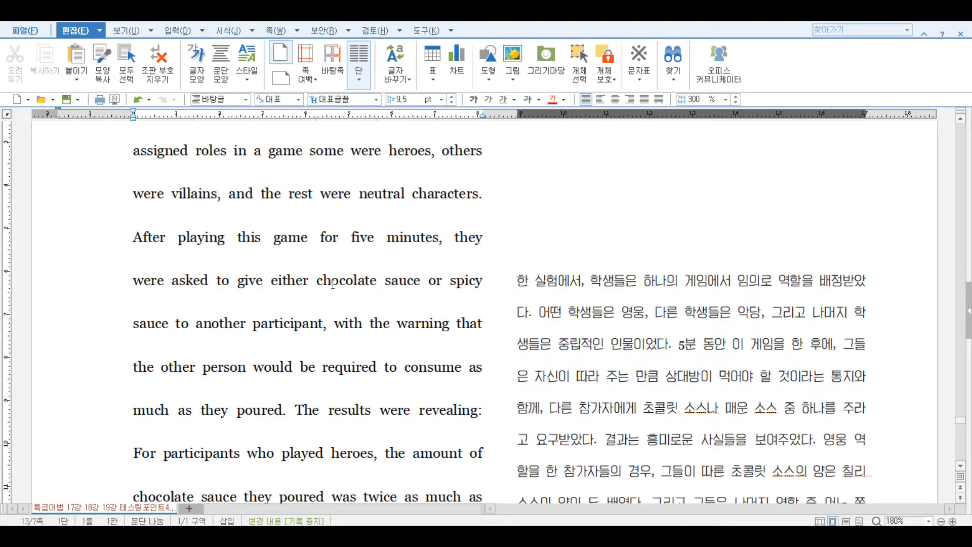
scroll(420, 262, "up", 2)
left_click_drag(481, 269, 122, 184)
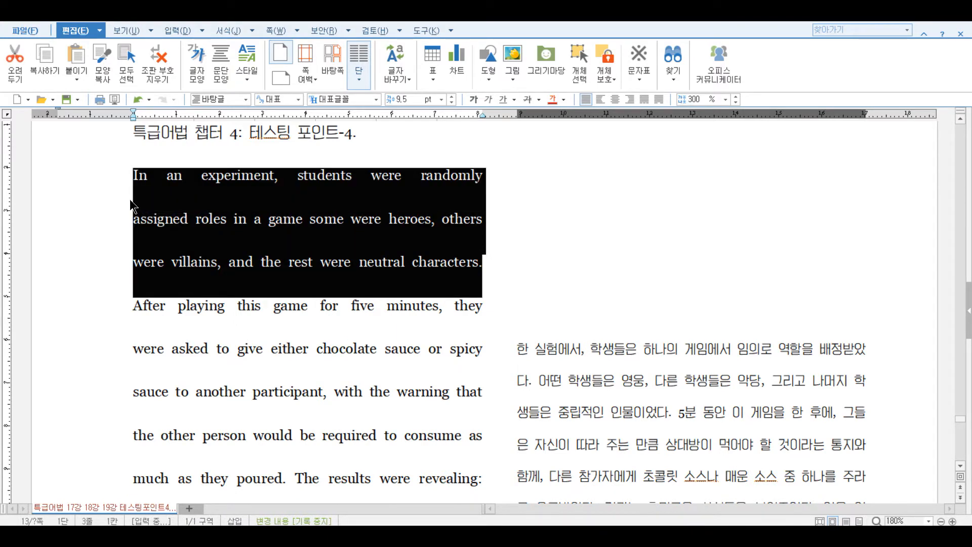
key("ctrl+c")
key("alt+Tab")
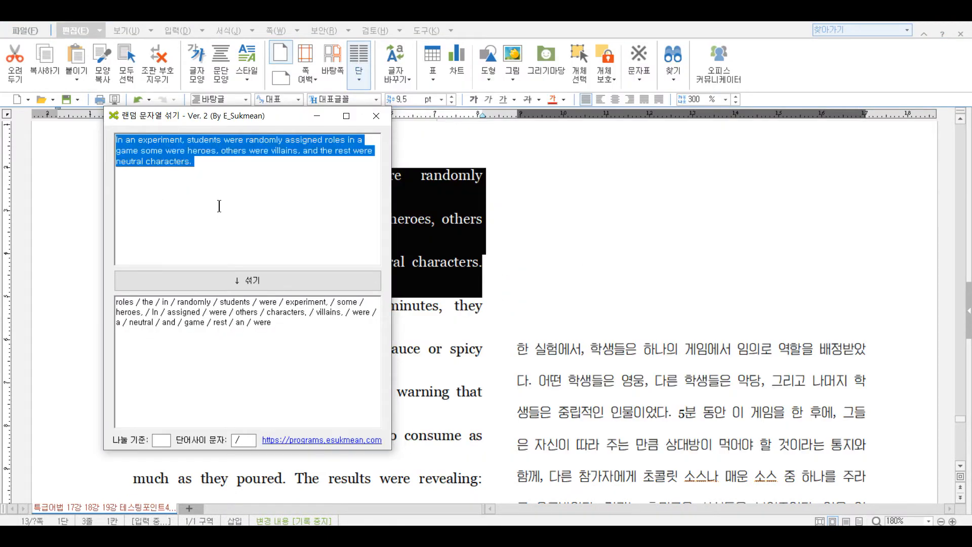
Replace the source text in the word-mixing program with the copied sentence, shuffle its words and copy the result
left_click(219, 206)
left_click(216, 286)
left_click(215, 281)
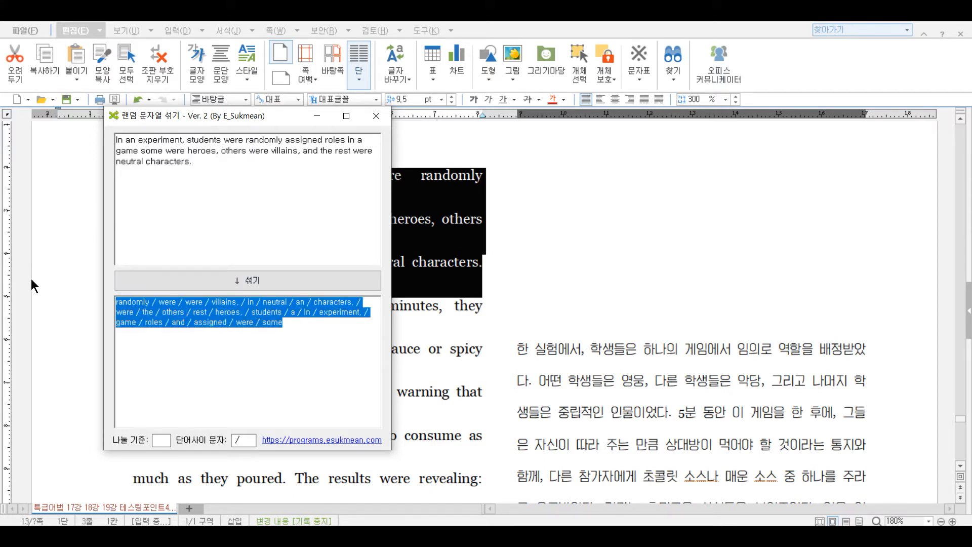
Switch back to the Hangul document and paste the shuffled words without formatting into the column beside the English passage
key("alt+Tab")
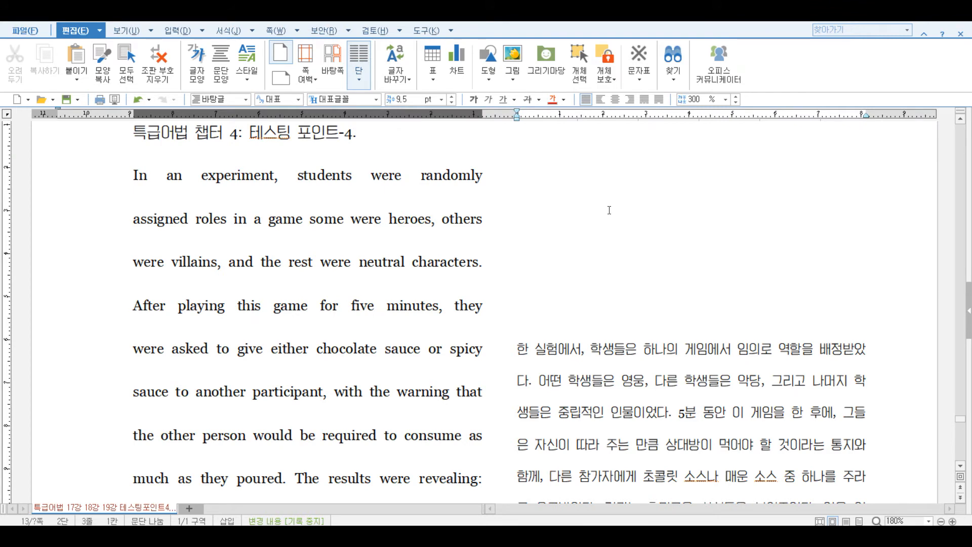
key("Down")
key("Down")
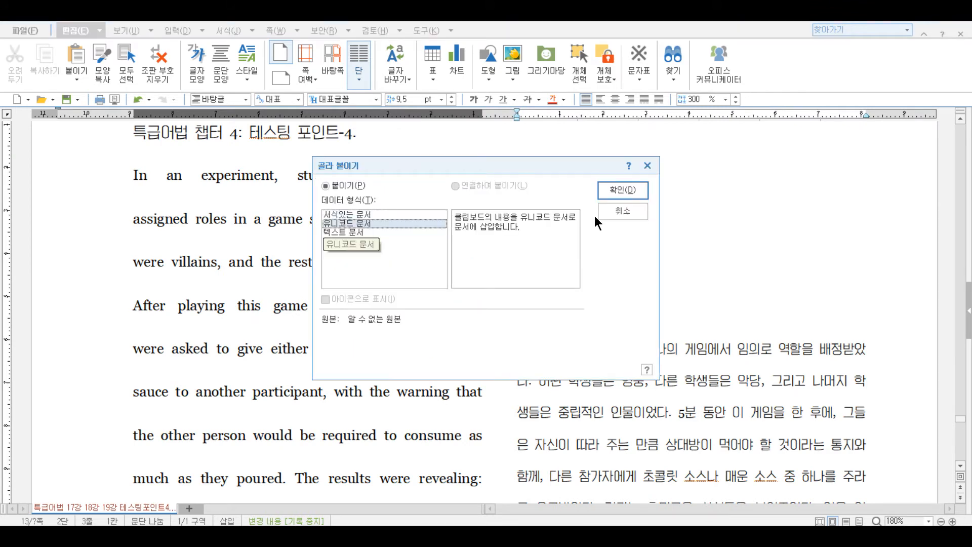
key("Return")
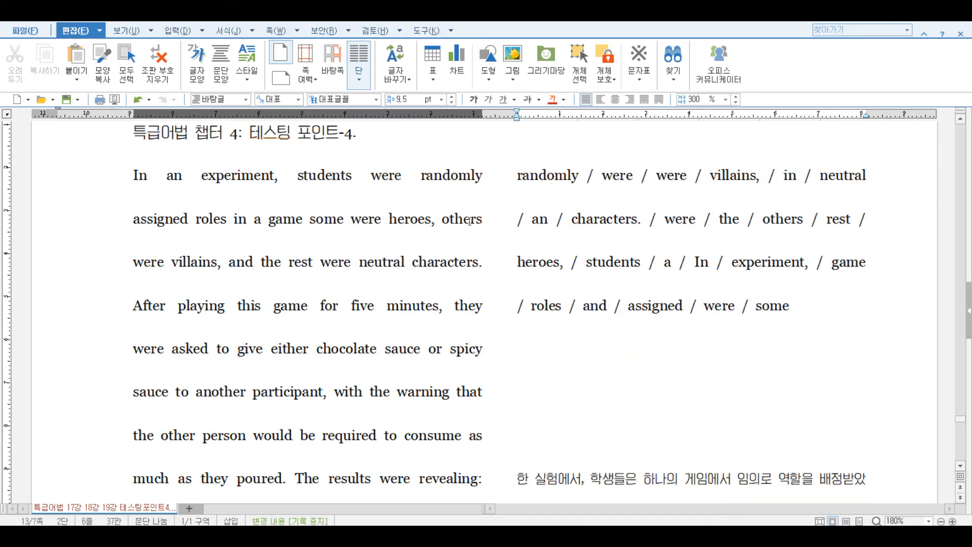
Replace the passage's first sentence with the shuffled words in parentheses, and add line breaks before "After playing this game" to set it apart
left_click_drag(133, 175, 484, 270)
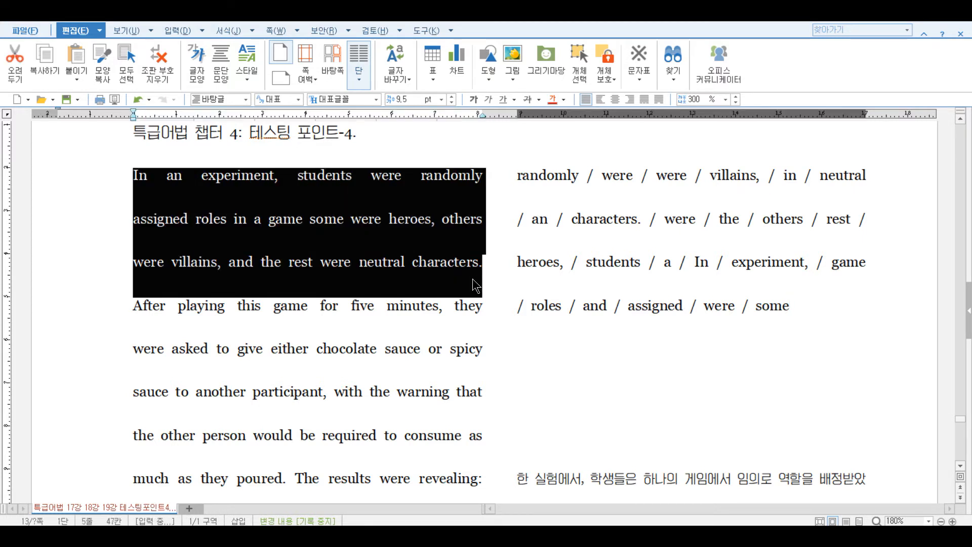
key("ctrl+v")
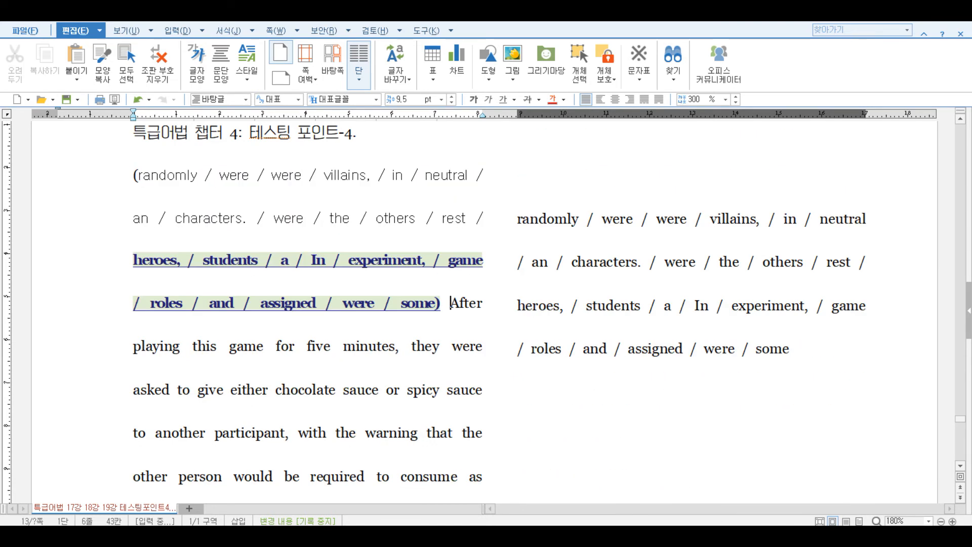
key("Return")
key("Return")
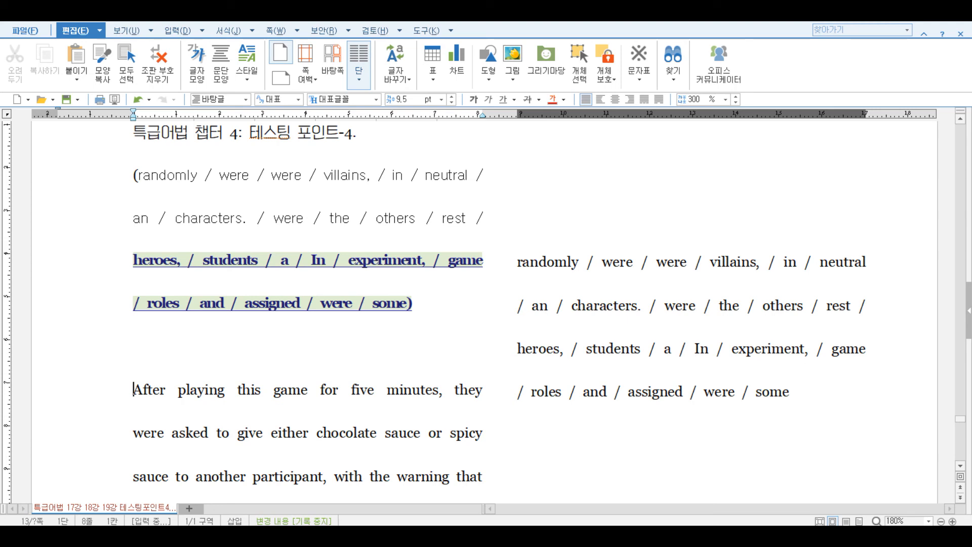
scroll(419, 339, "up", 3)
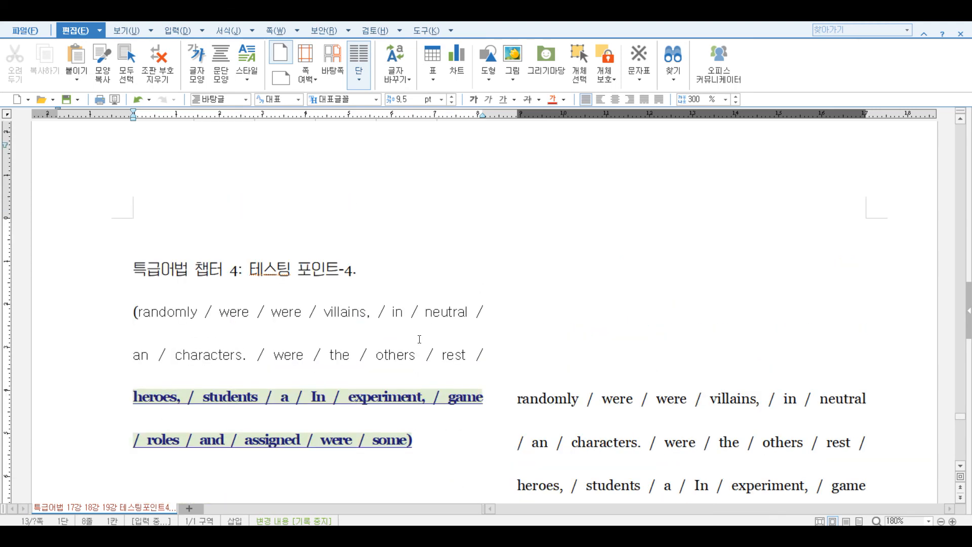